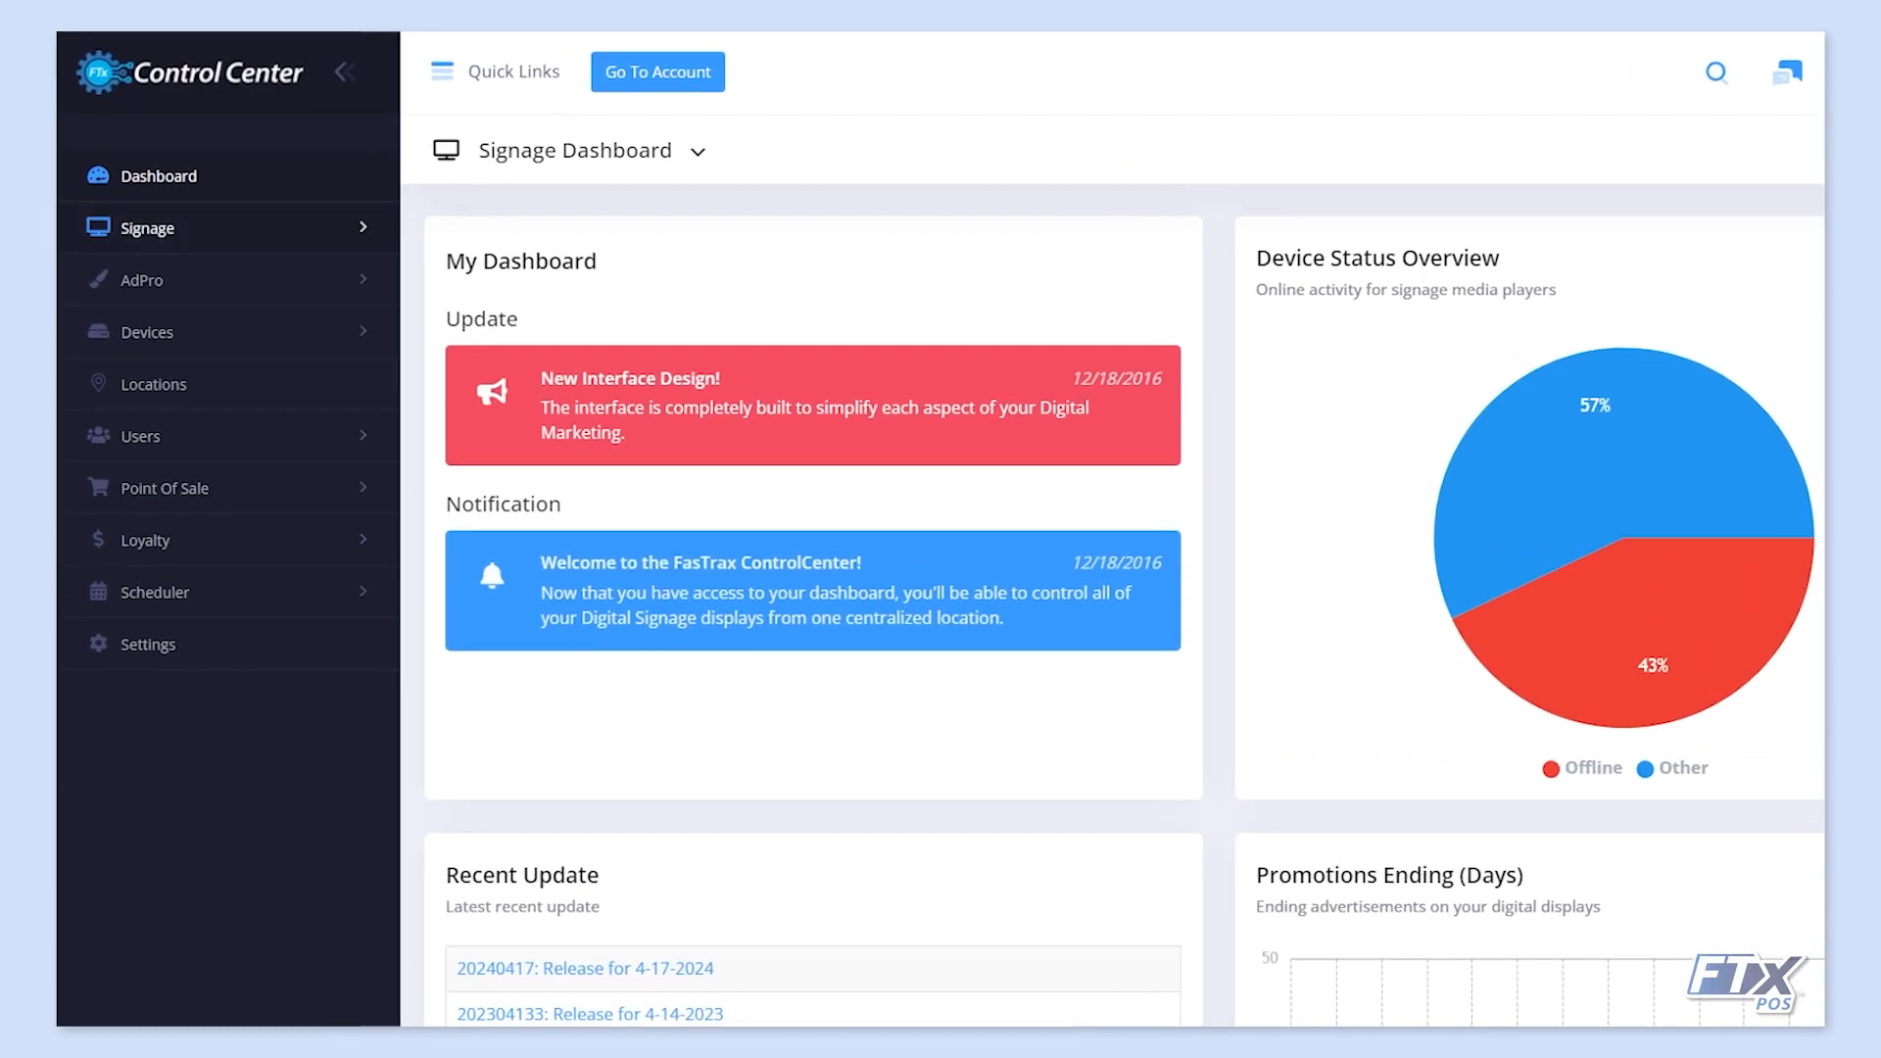
- Open the signage Uplifts list and start creating a new uplift
{"action": "left_click", "coordinate": [195, 229]}
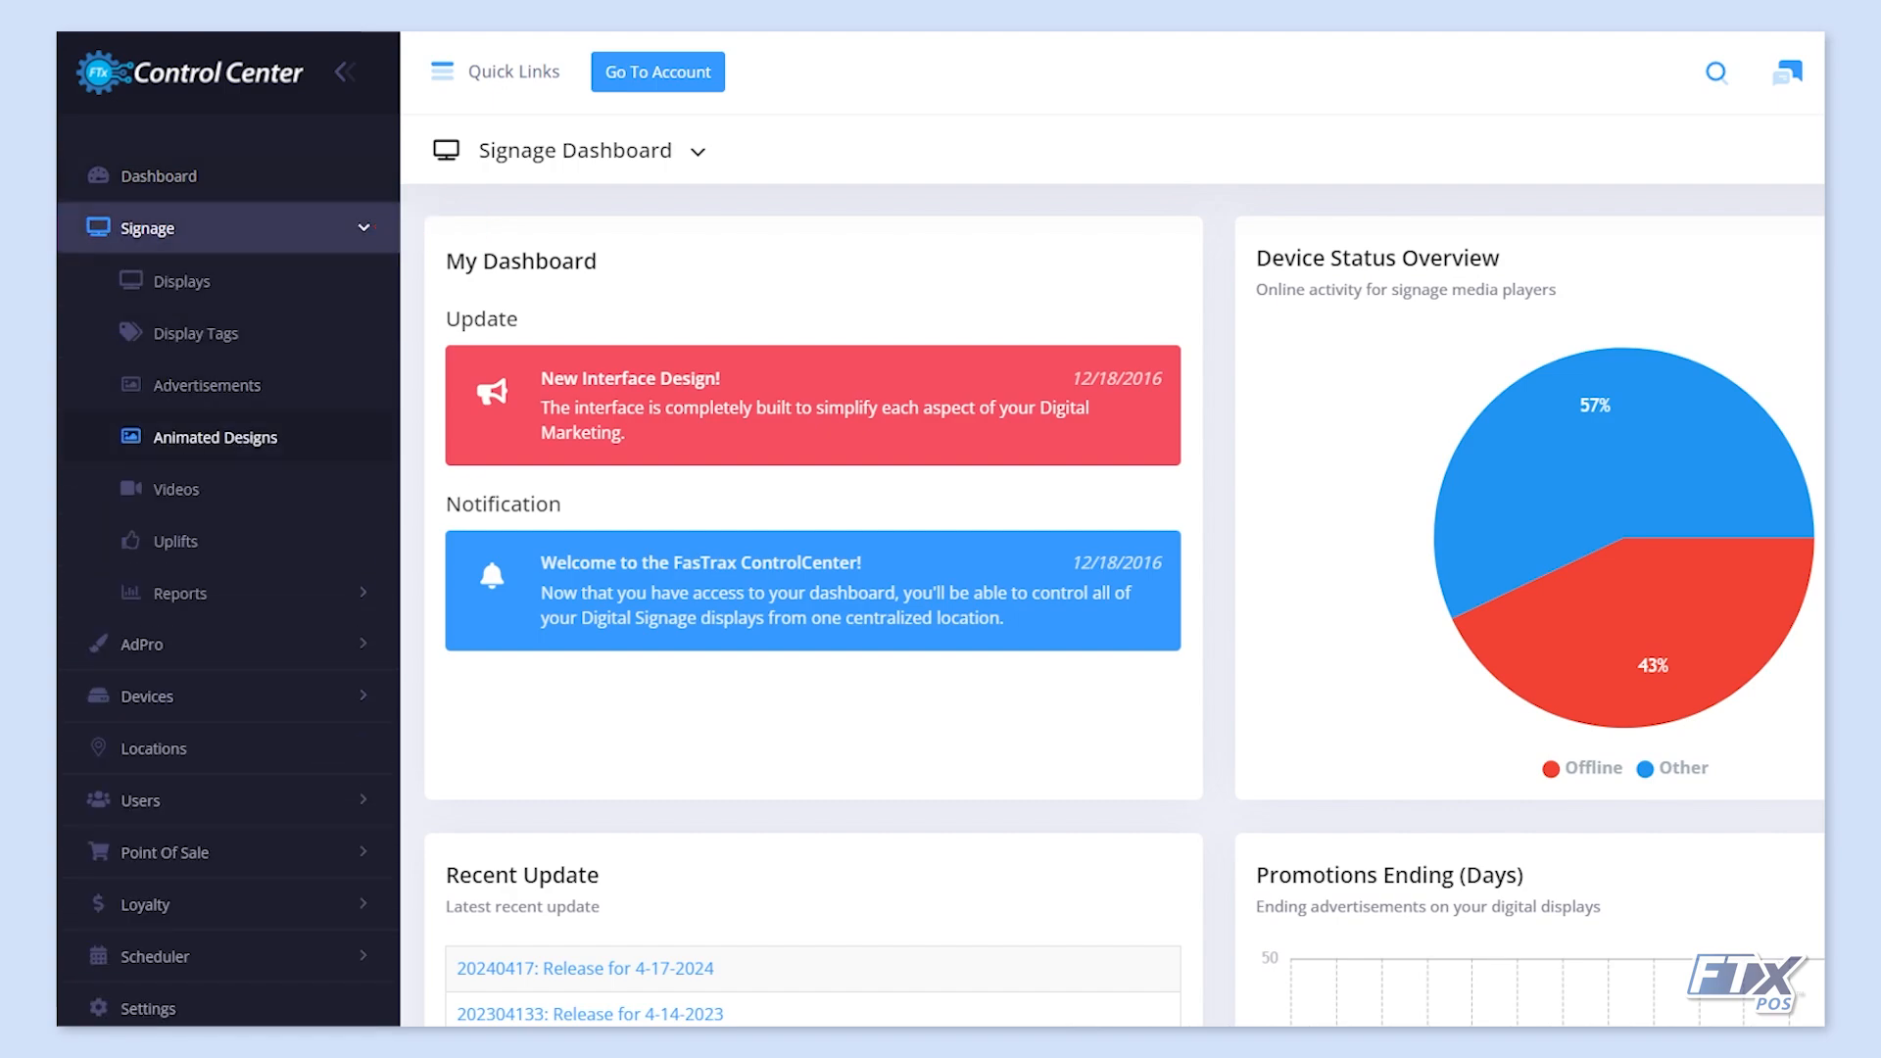
{"action": "left_click", "coordinate": [175, 541]}
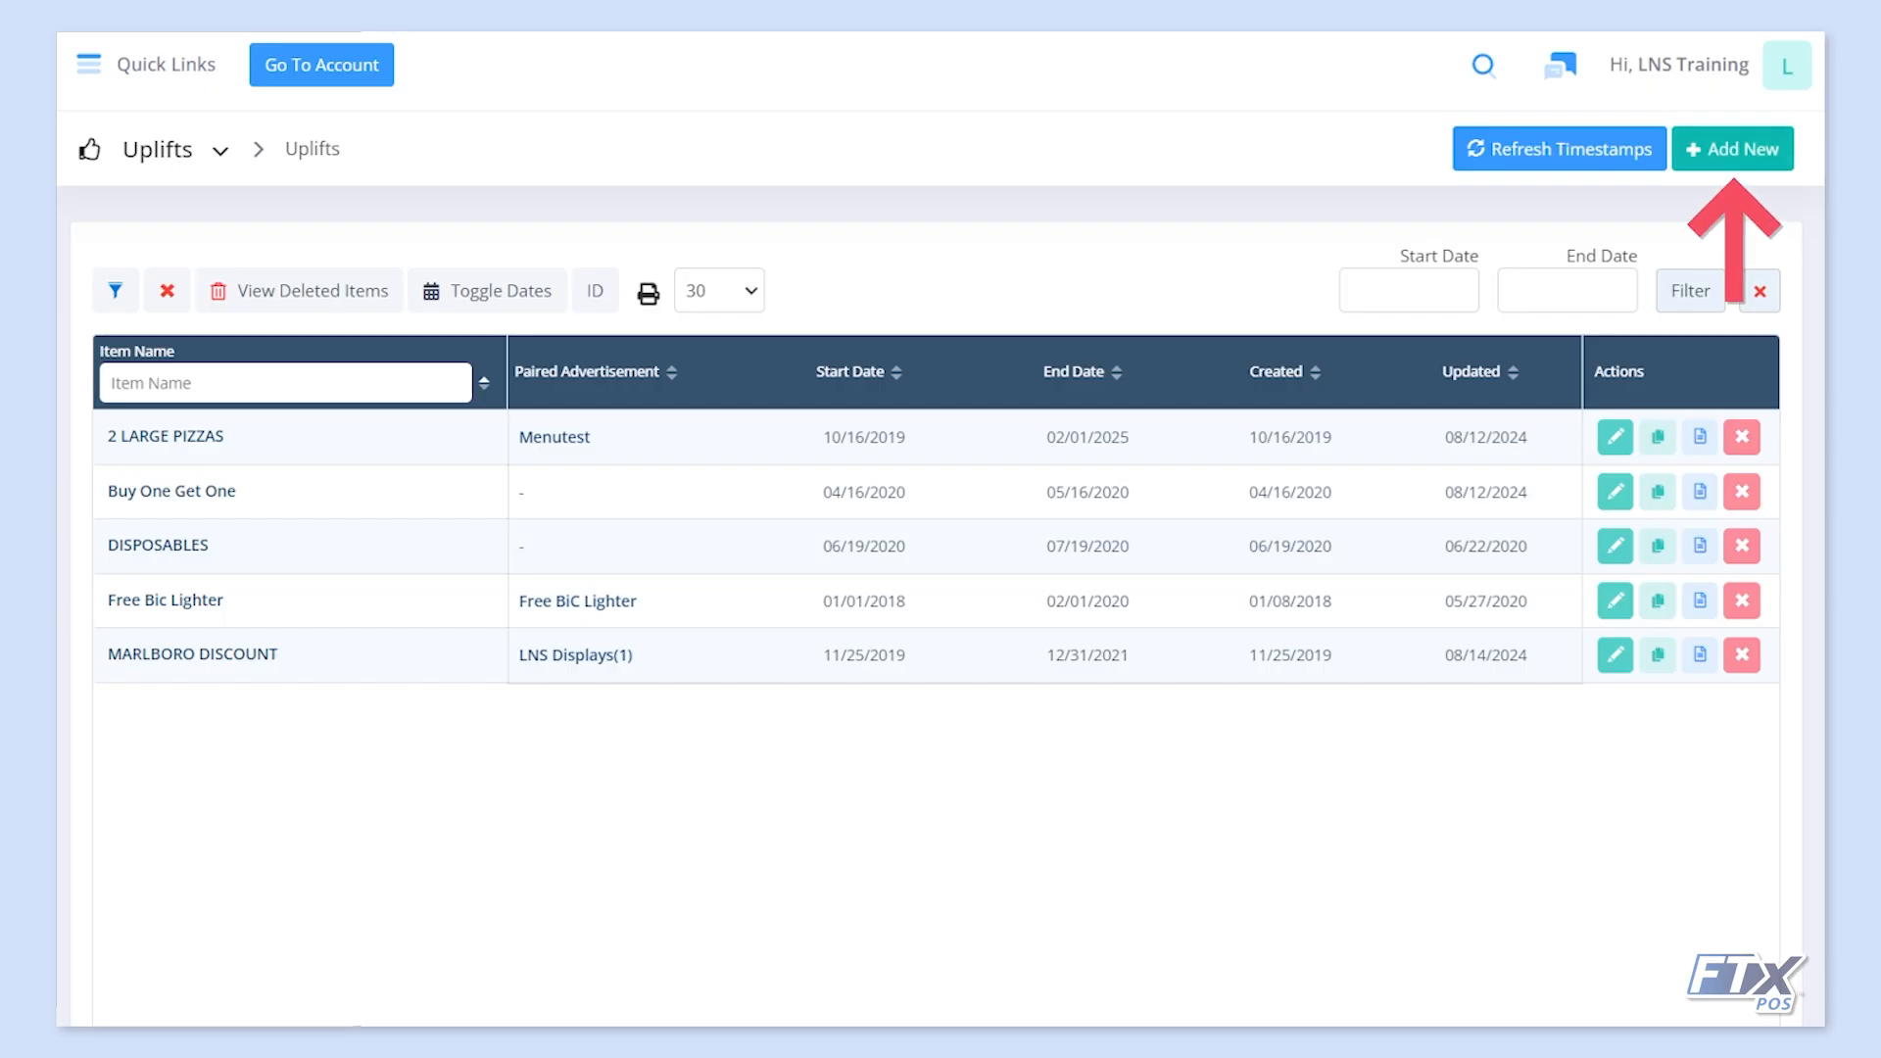
{"action": "left_click", "coordinate": [1733, 149]}
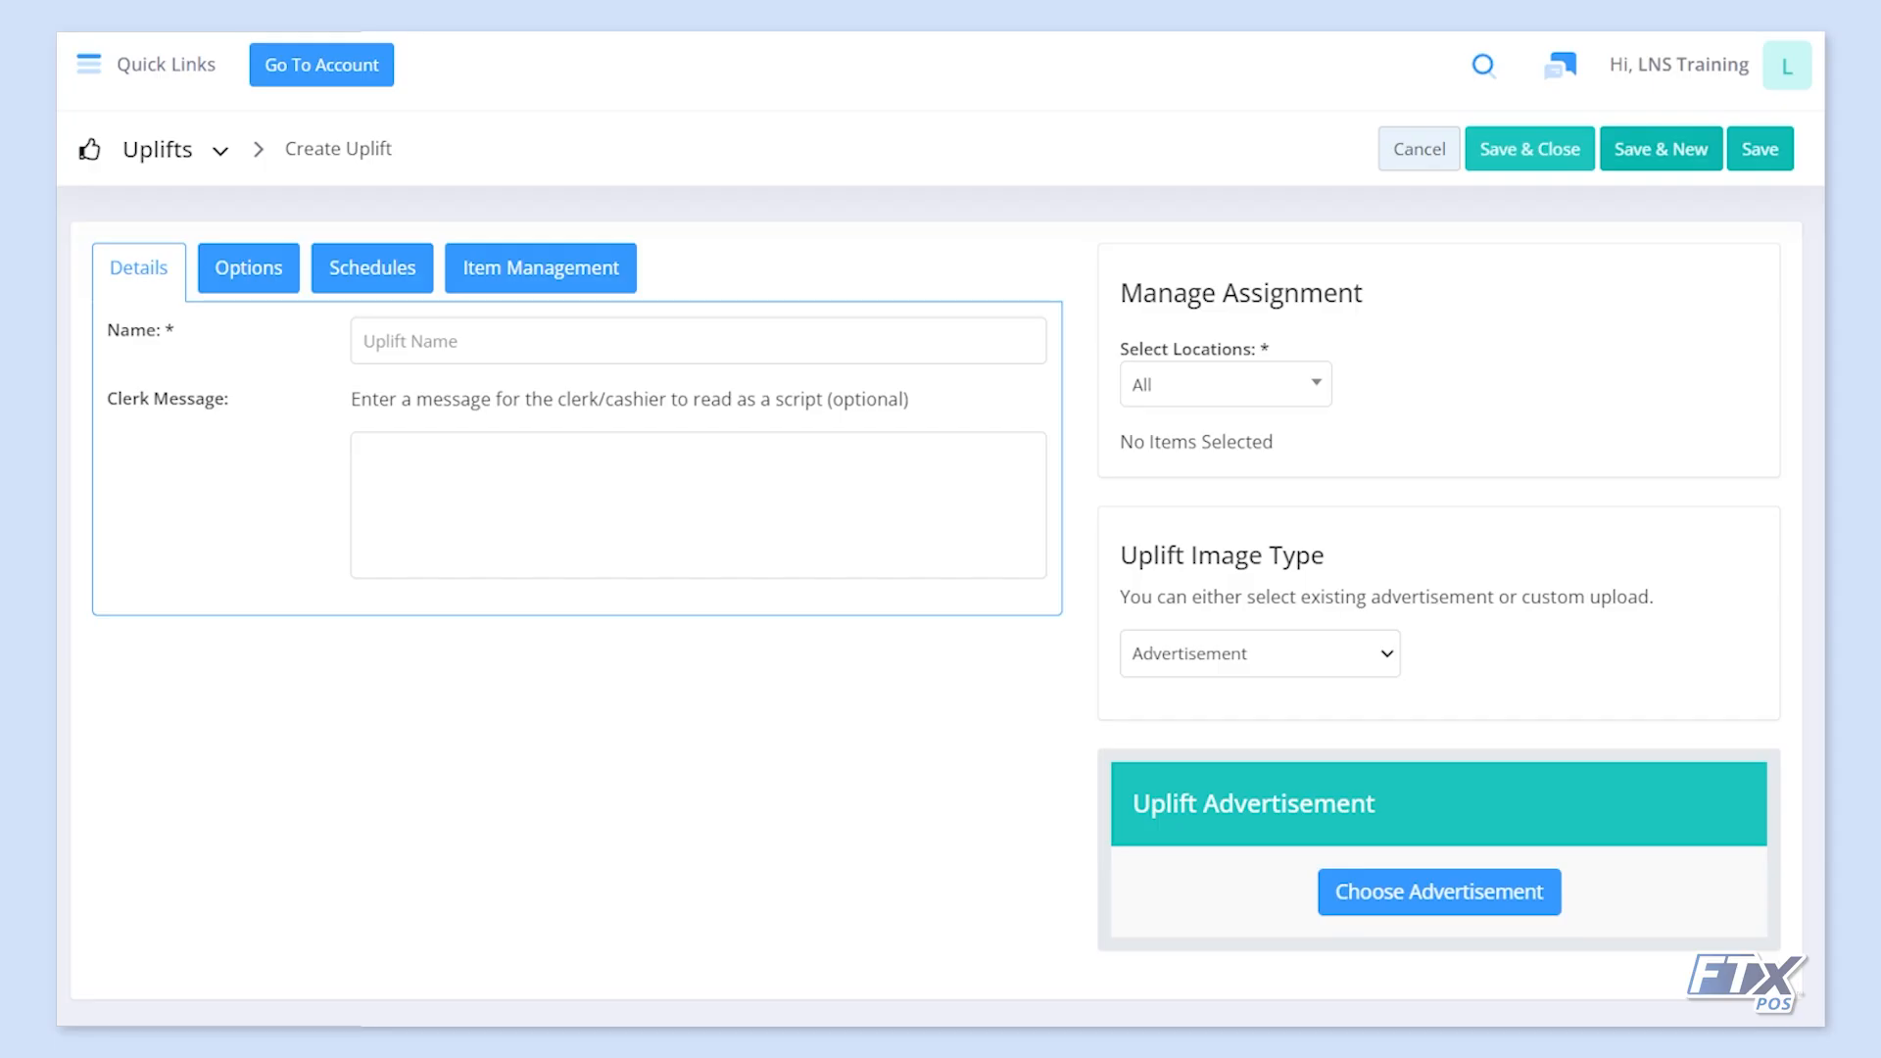
- Name the uplift "Coffee Uplift" and enter the clerk message "Buy a box of coffee, get $1 off a bag of sugar"
{"action": "left_click", "coordinate": [698, 341]}
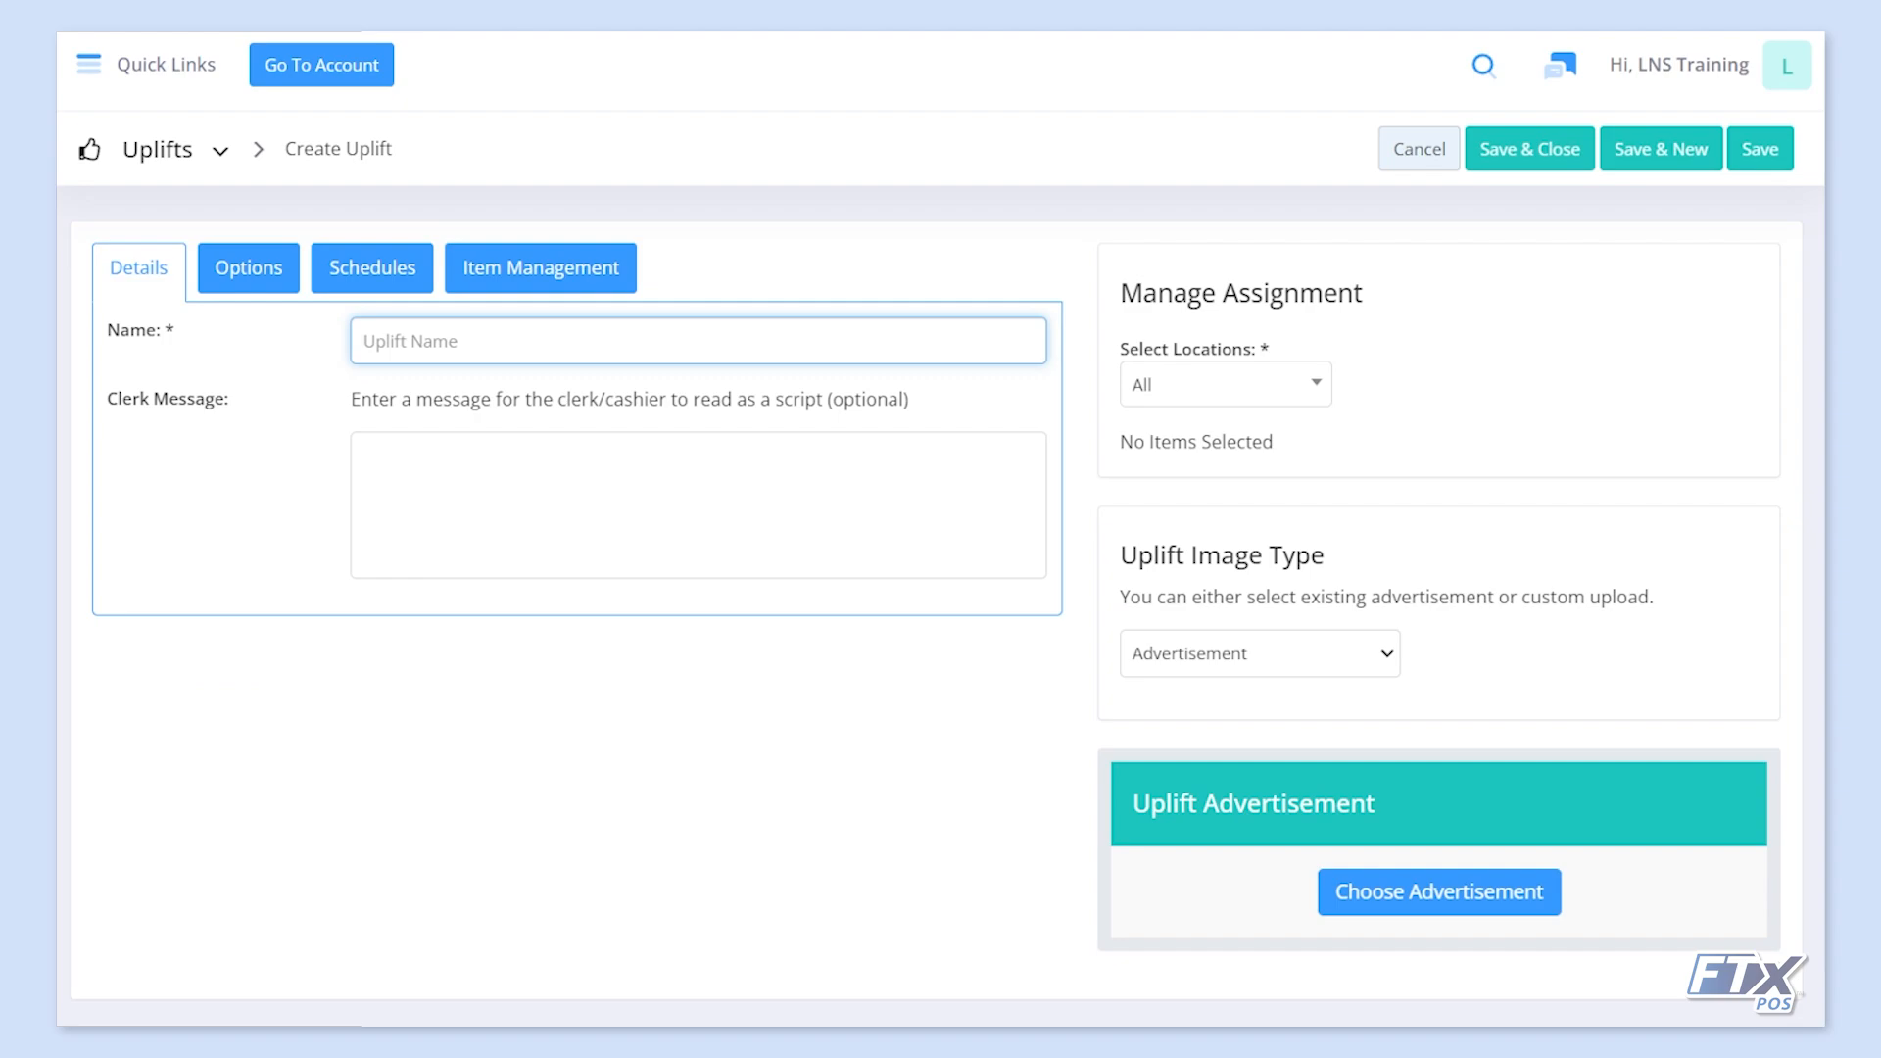
{"action": "type", "text": "Coffee Uplift"}
{"action": "left_click", "coordinate": [363, 454]}
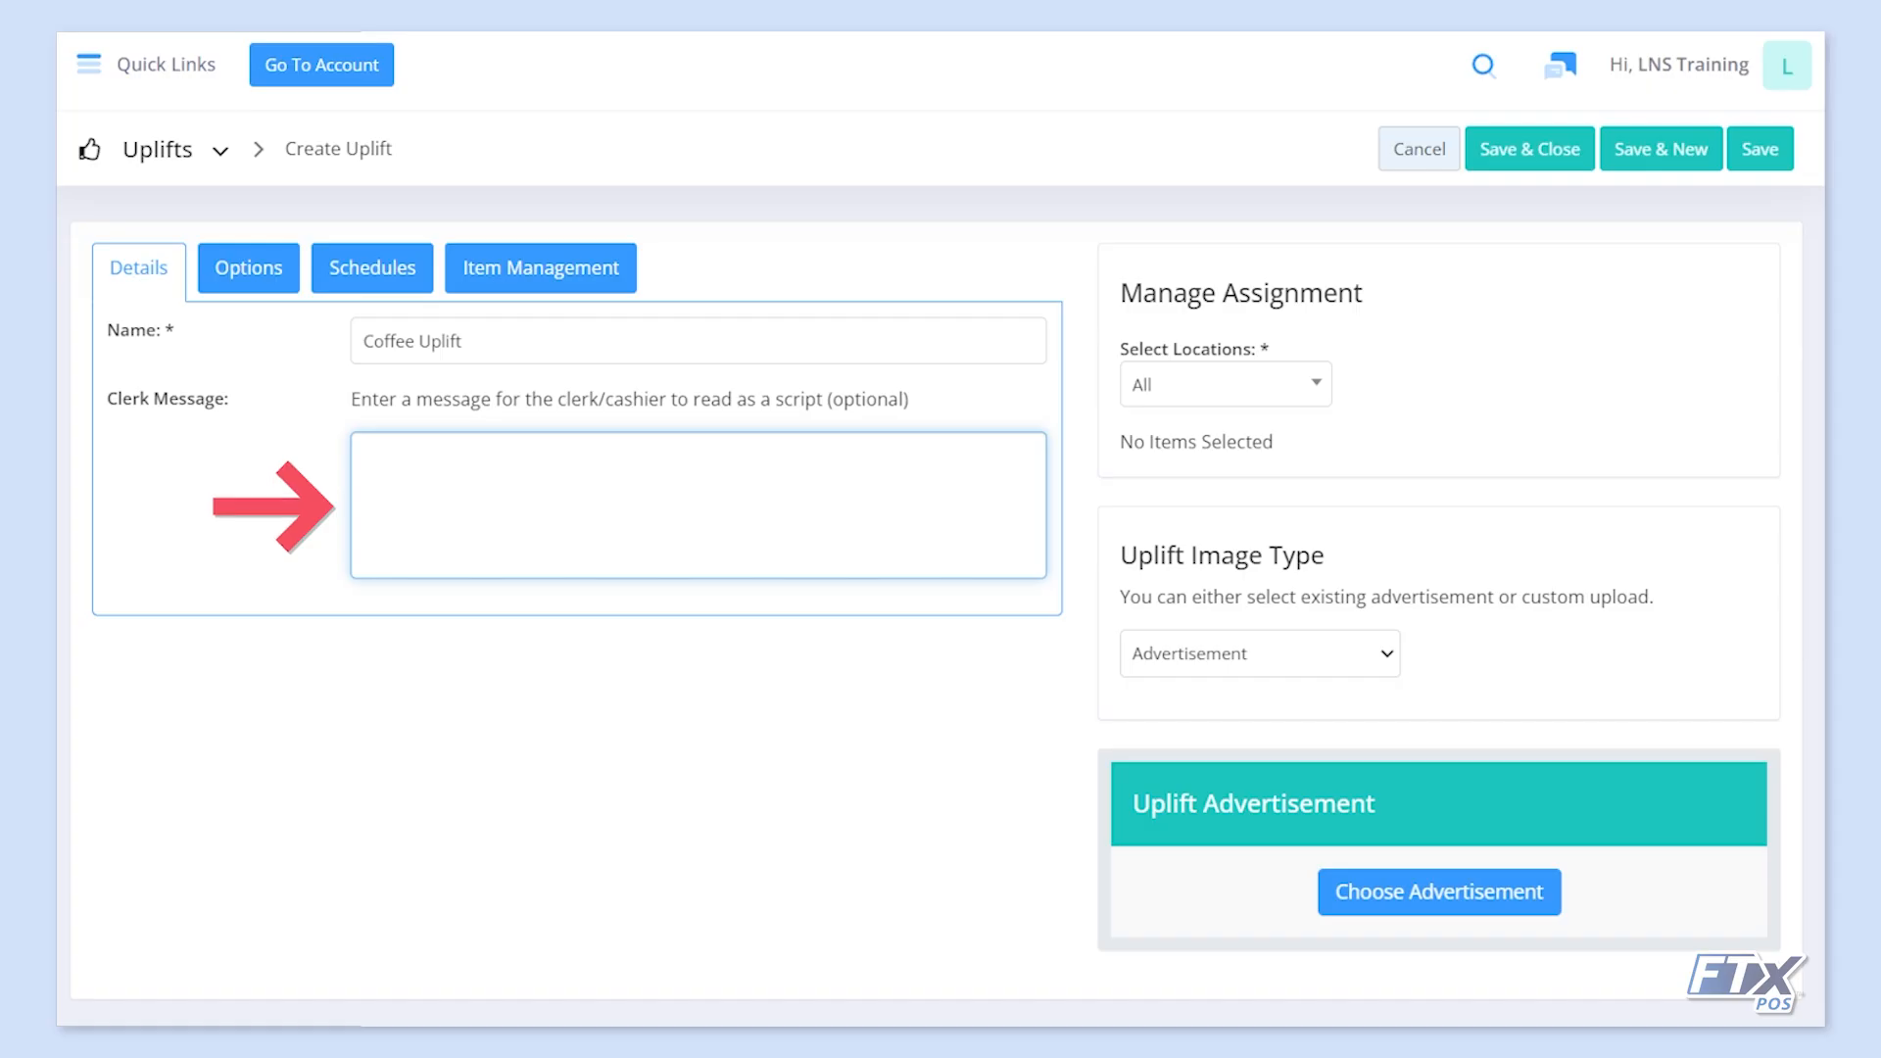
{"action": "type", "text": "Buy a box of coffee, get $1 off a bag of sugar"}
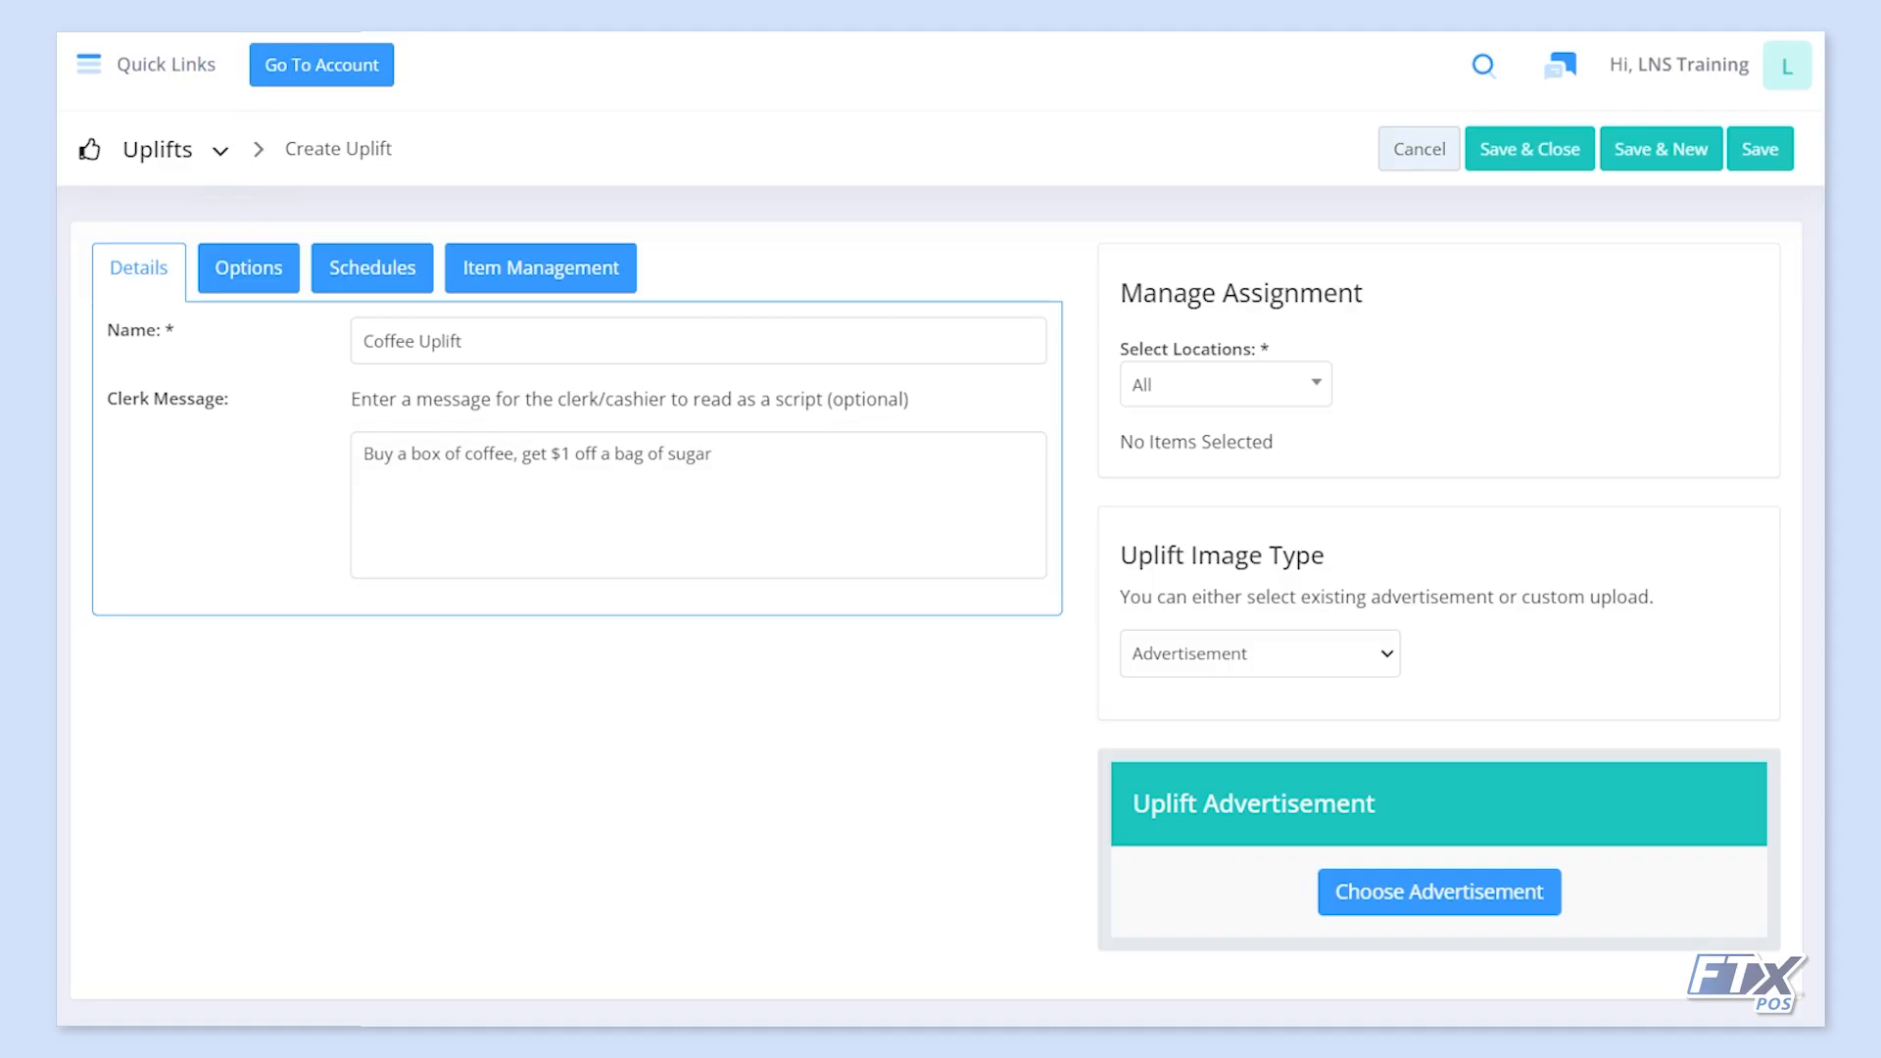
- In the uplift options, set the trigger value to 1 and the spiff amount to $0.50
{"action": "left_click", "coordinate": [249, 267]}
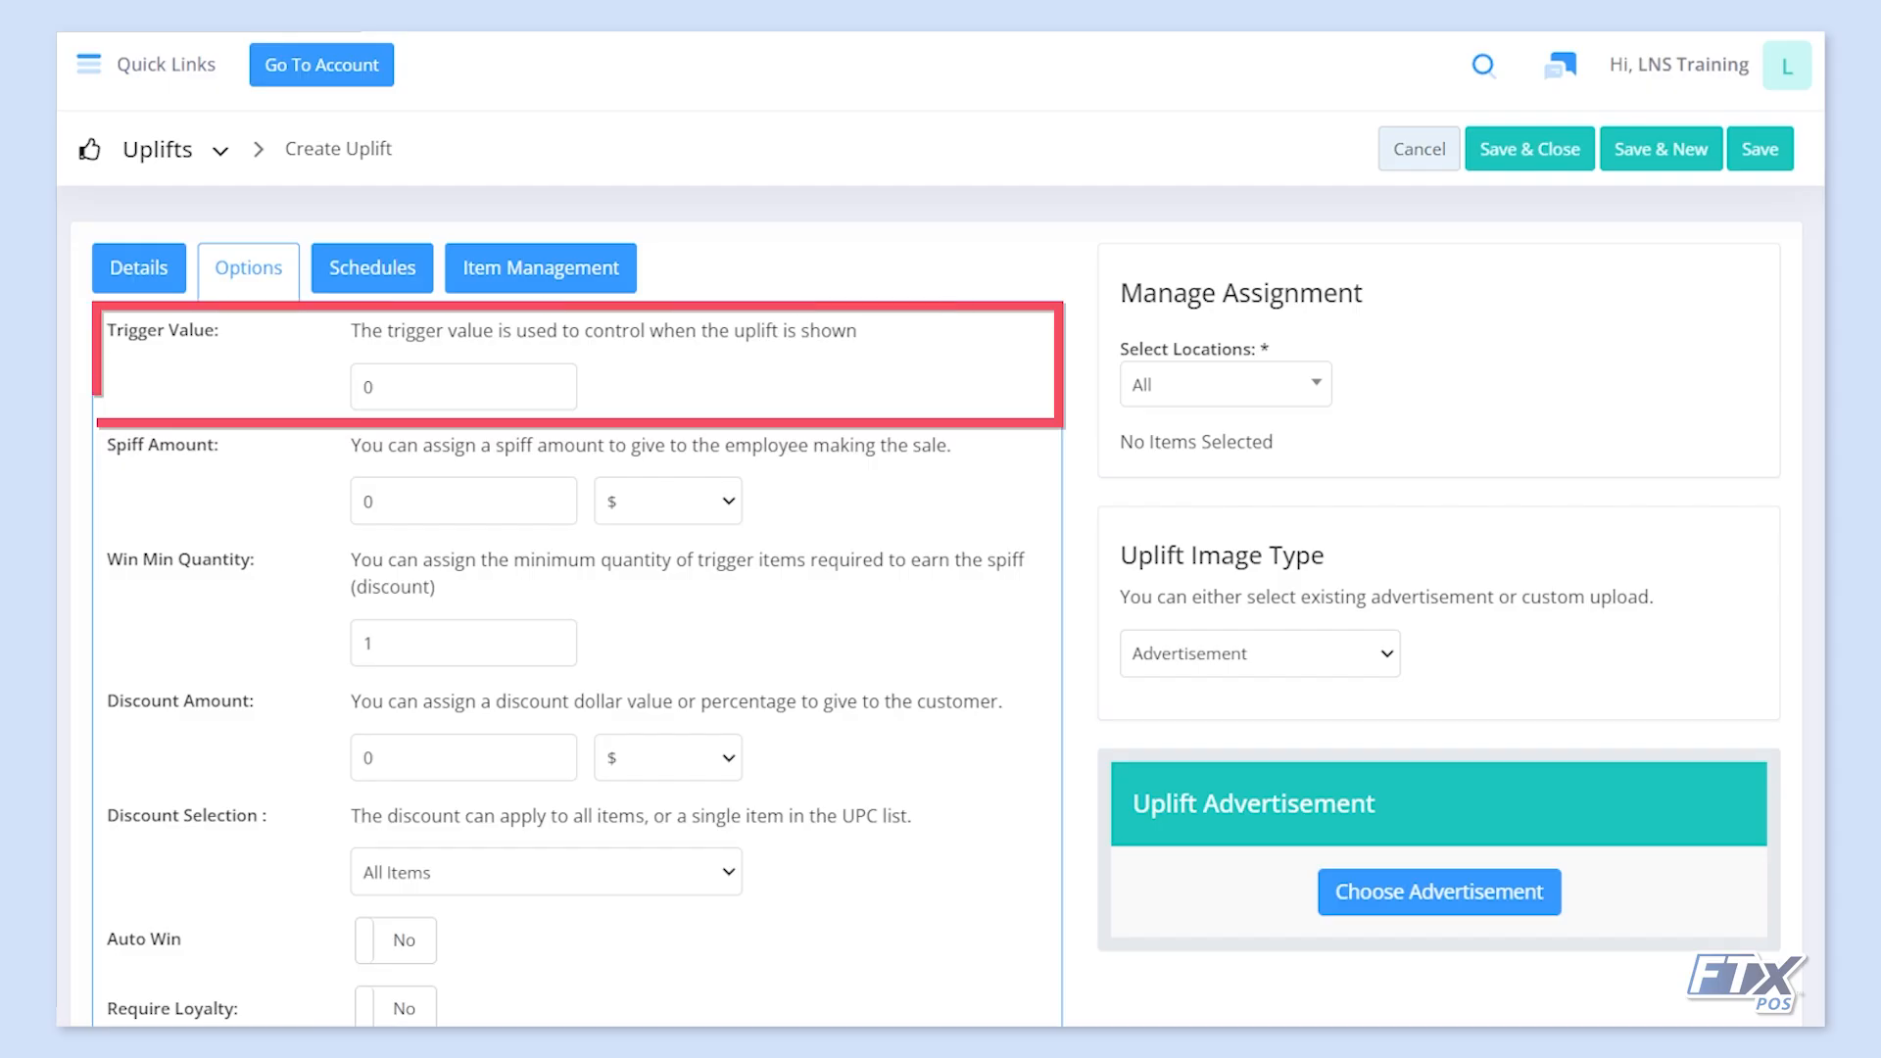
{"action": "left_click", "coordinate": [462, 387]}
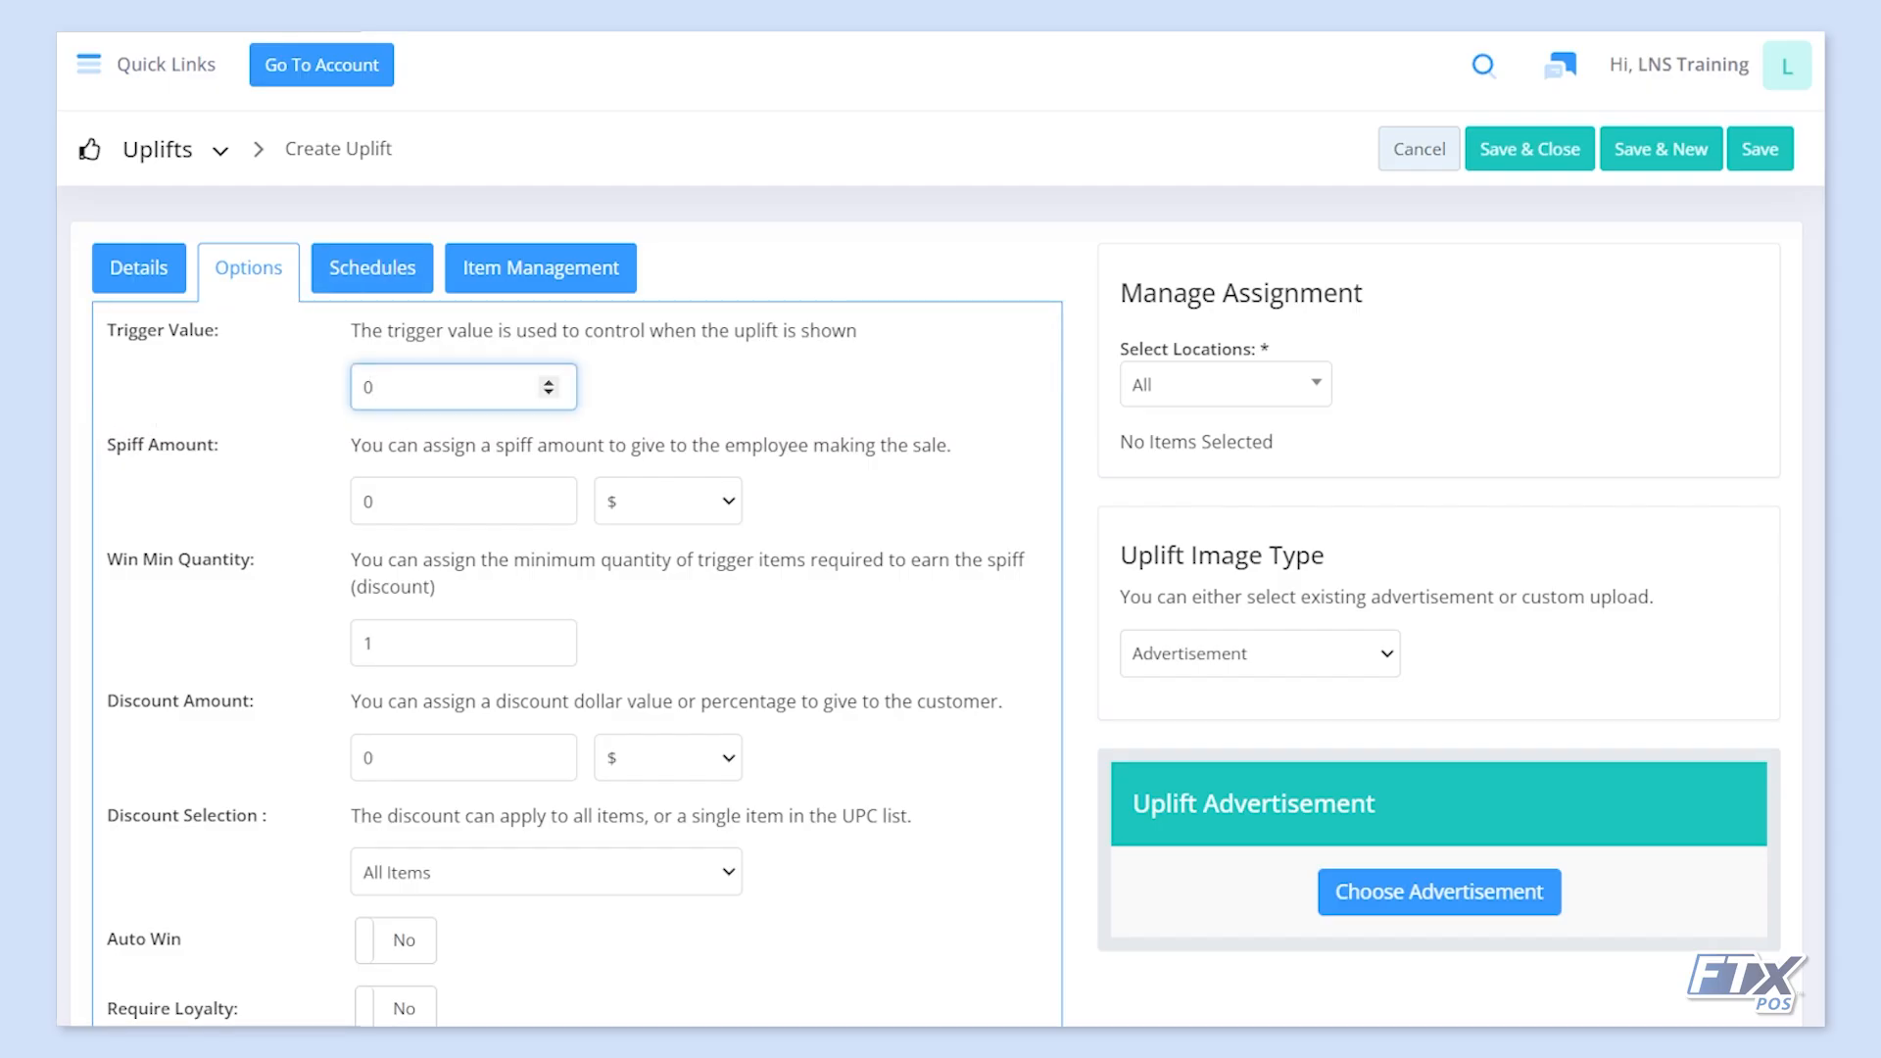
{"action": "key", "text": "BackSpace"}
{"action": "type", "text": "1"}
{"action": "left_click", "coordinate": [464, 501]}
{"action": "type", "text": ".50"}
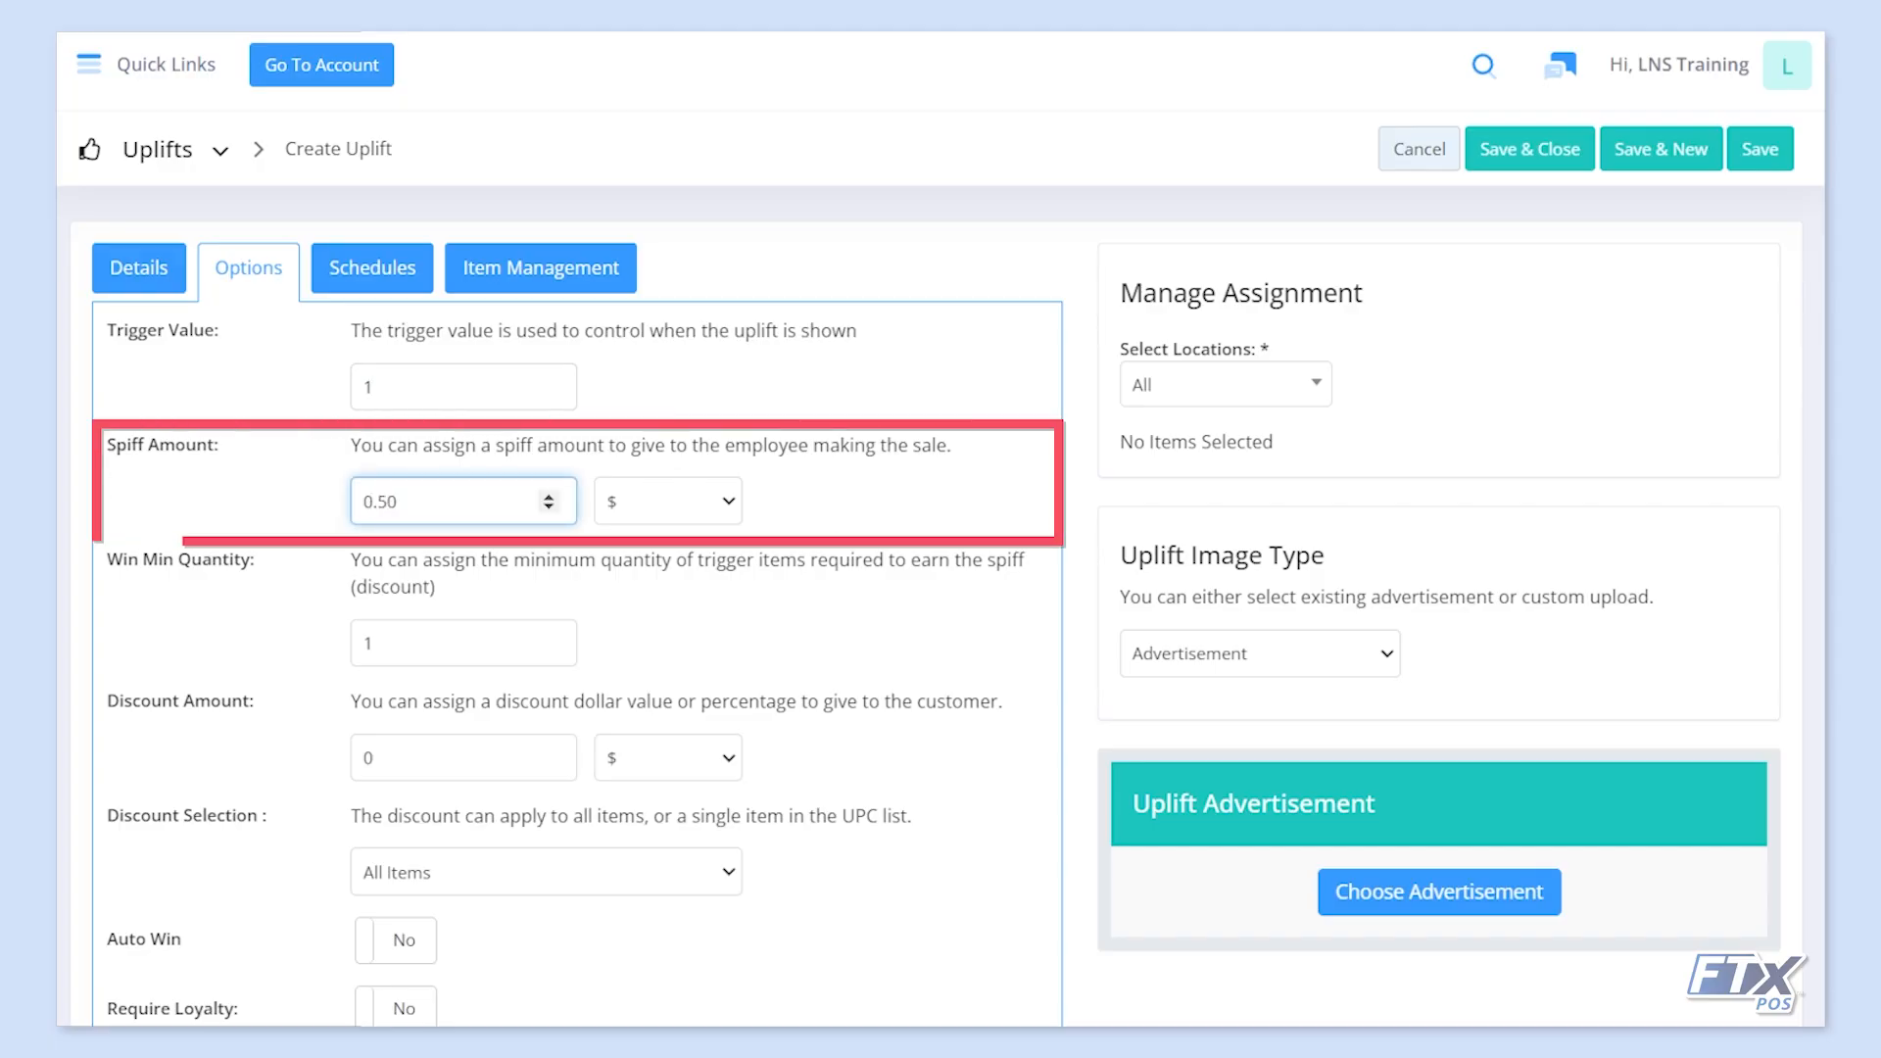
- Set the win minimum quantity to 3 and the discount amount to $0.50
{"action": "left_click", "coordinate": [464, 643]}
{"action": "key", "text": "BackSpace"}
{"action": "type", "text": "3"}
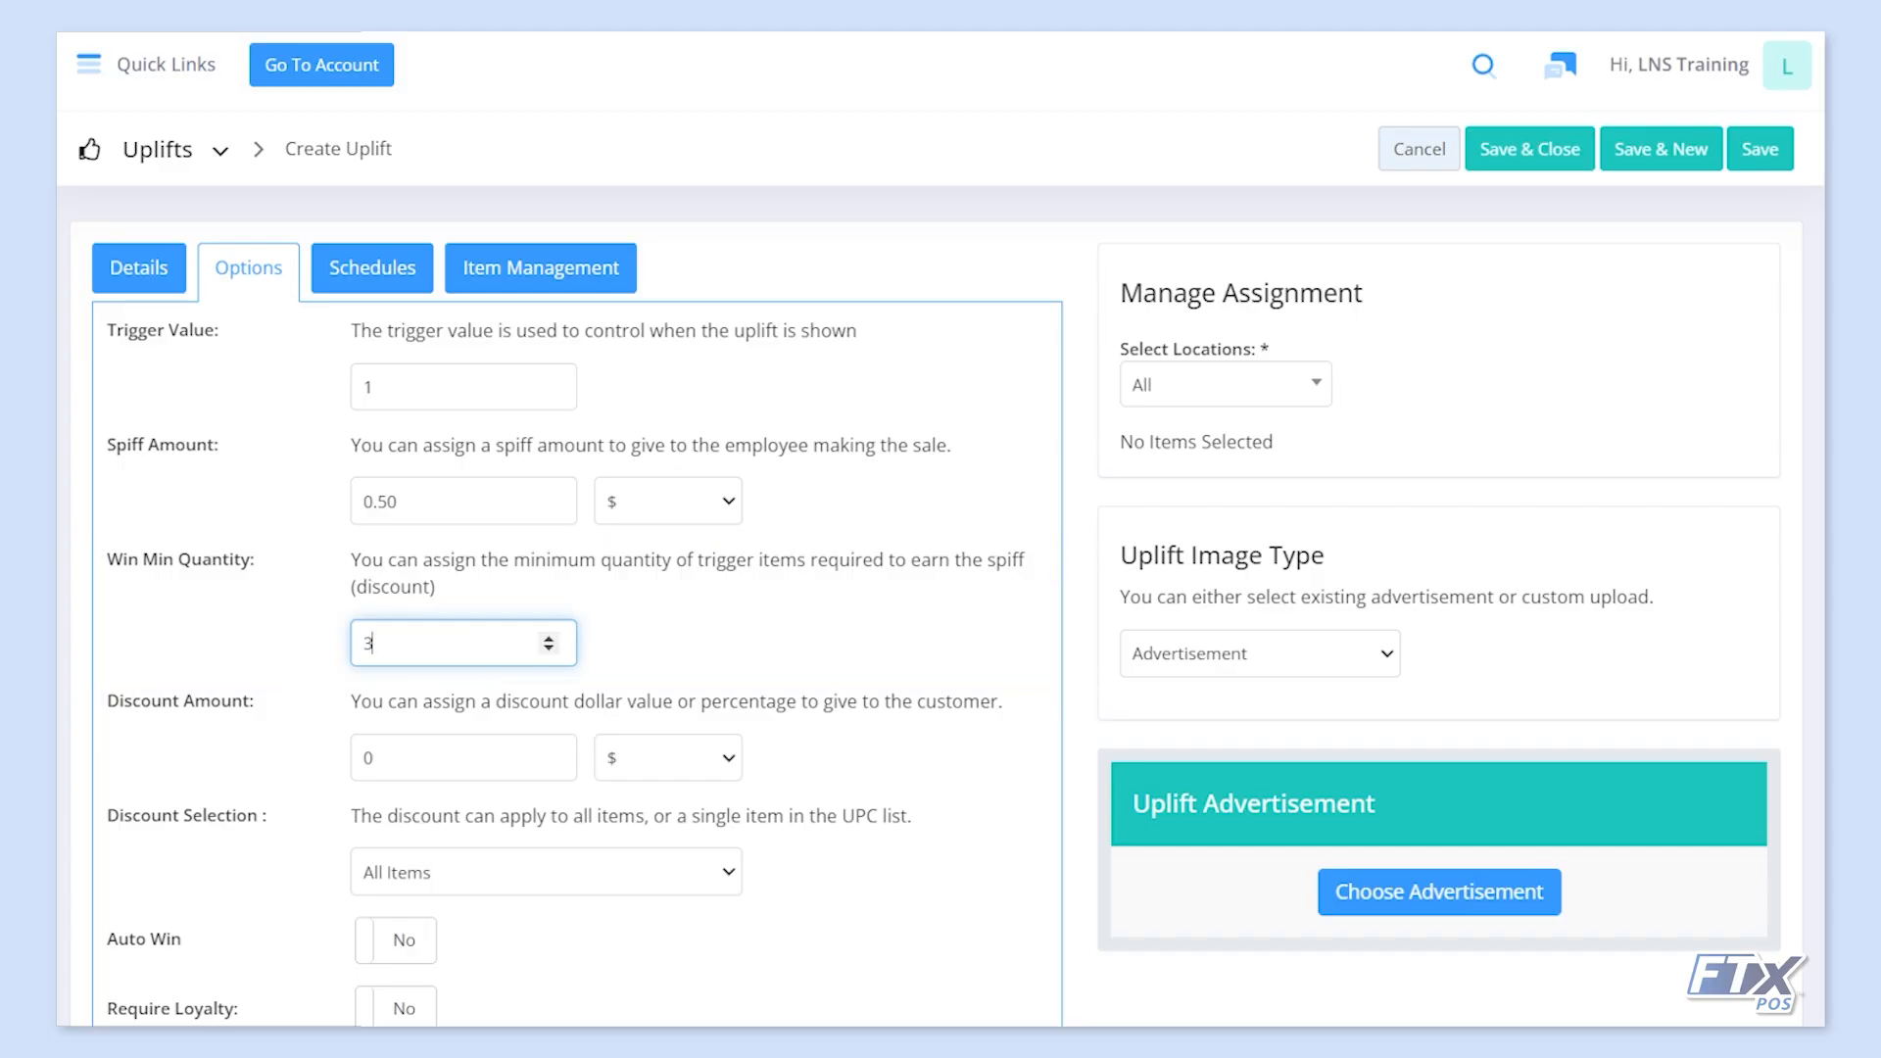
{"action": "scroll", "coordinate": [941, 529], "scroll_direction": "down", "scroll_amount": 2}
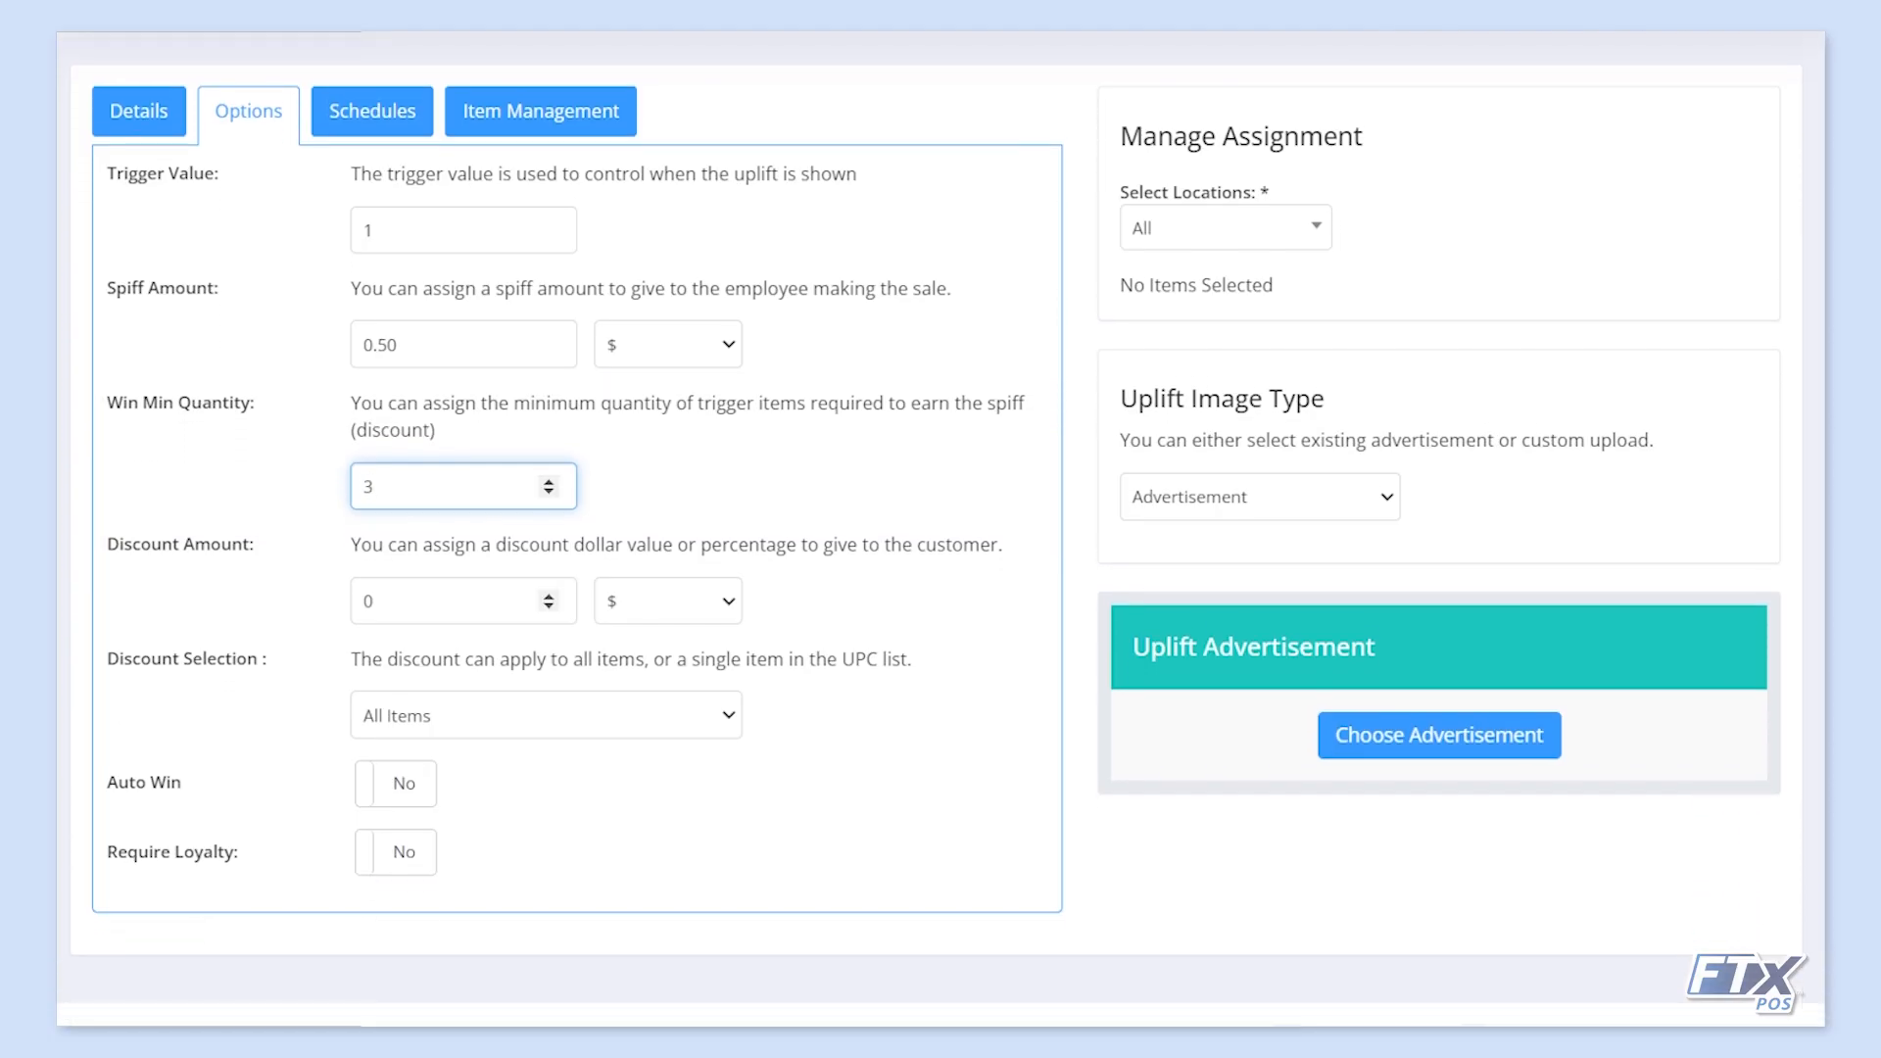
{"action": "key", "text": "Tab"}
{"action": "type", "text": "0.50"}
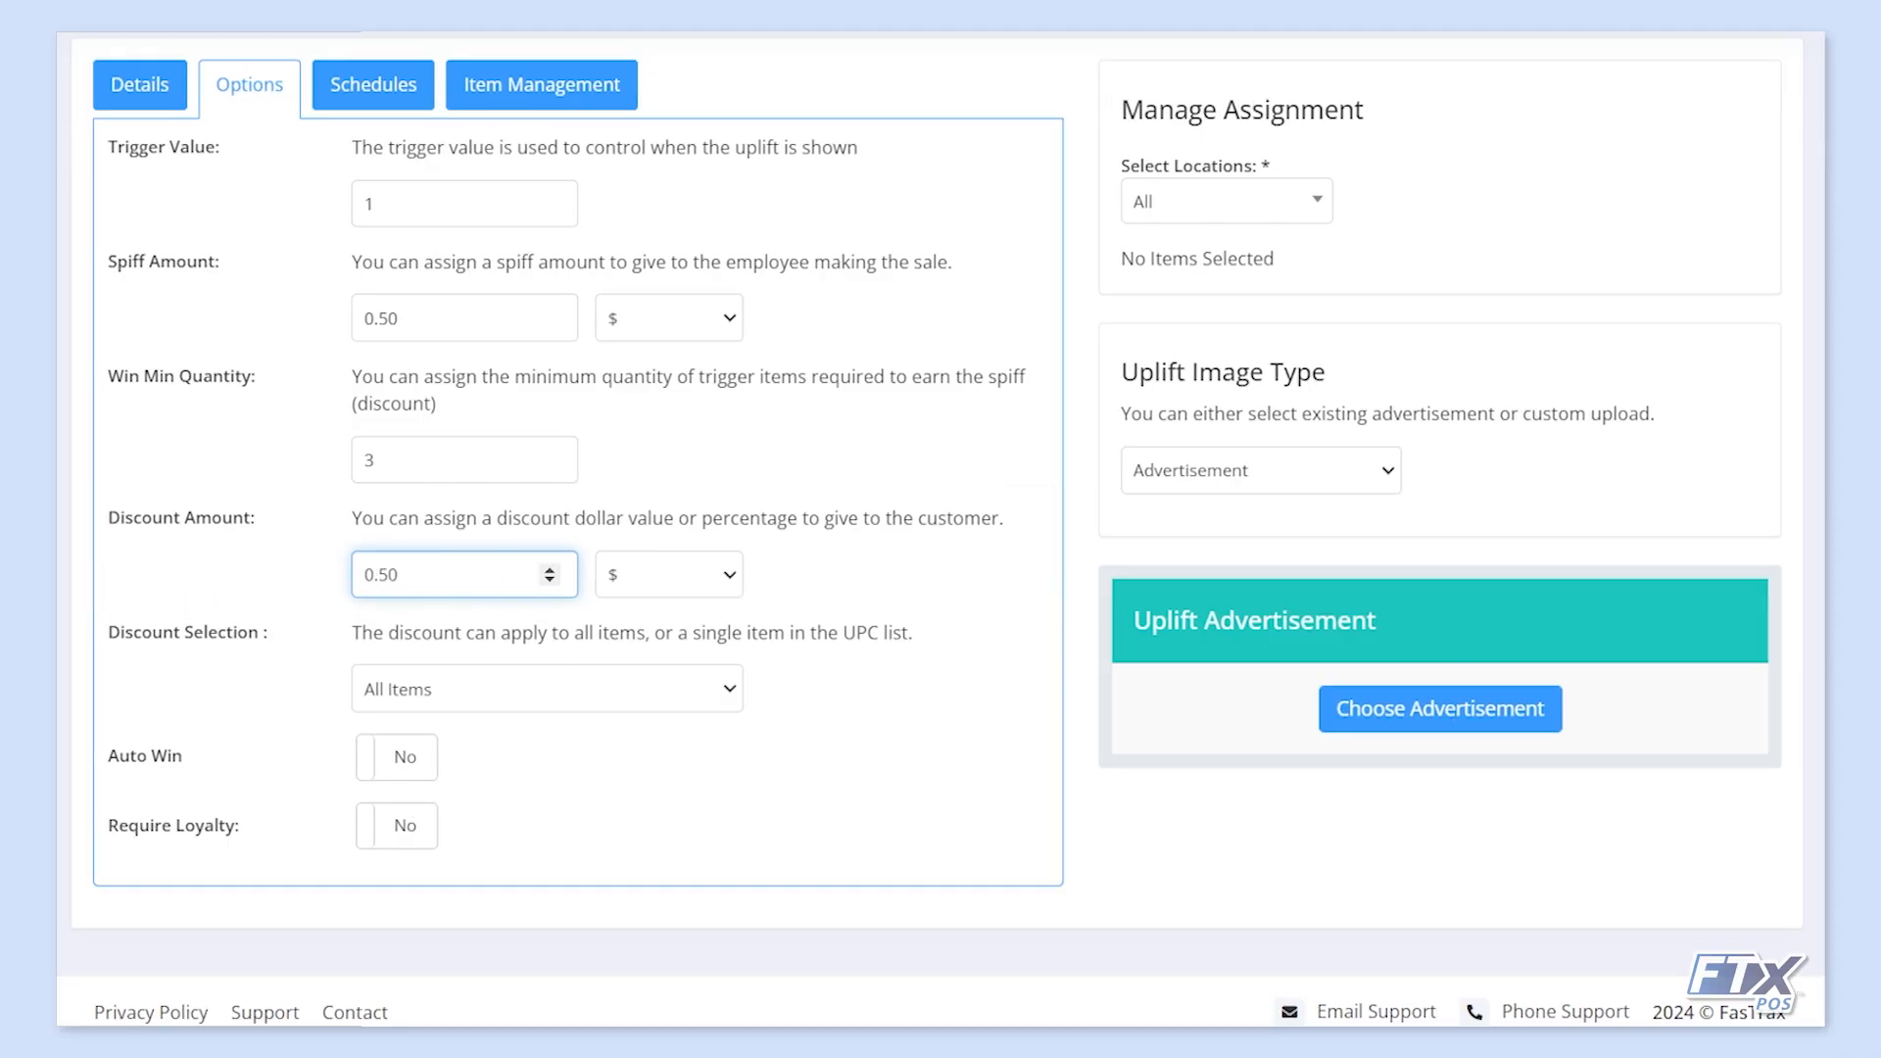
- Apply the discount to All Items and set Require Loyalty to Yes
{"action": "left_click", "coordinate": [548, 689]}
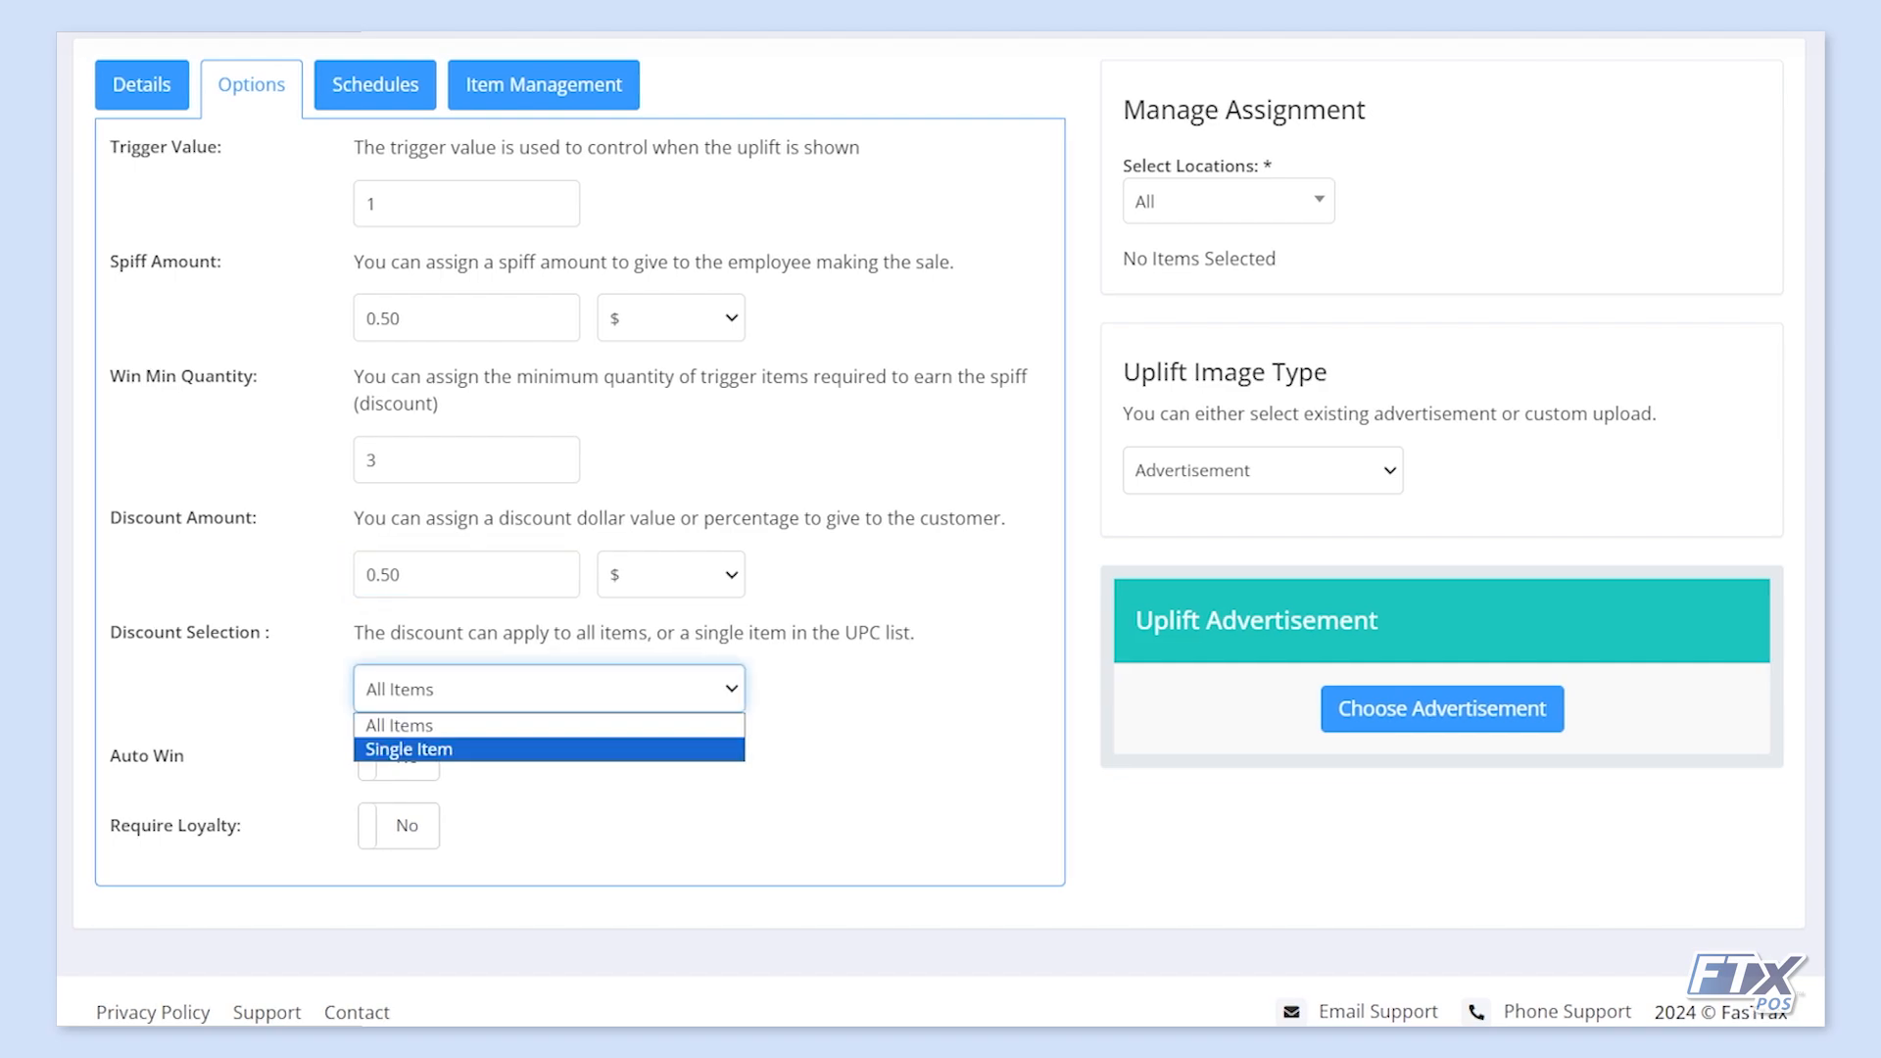
{"action": "left_click", "coordinate": [833, 735]}
{"action": "left_click", "coordinate": [833, 734]}
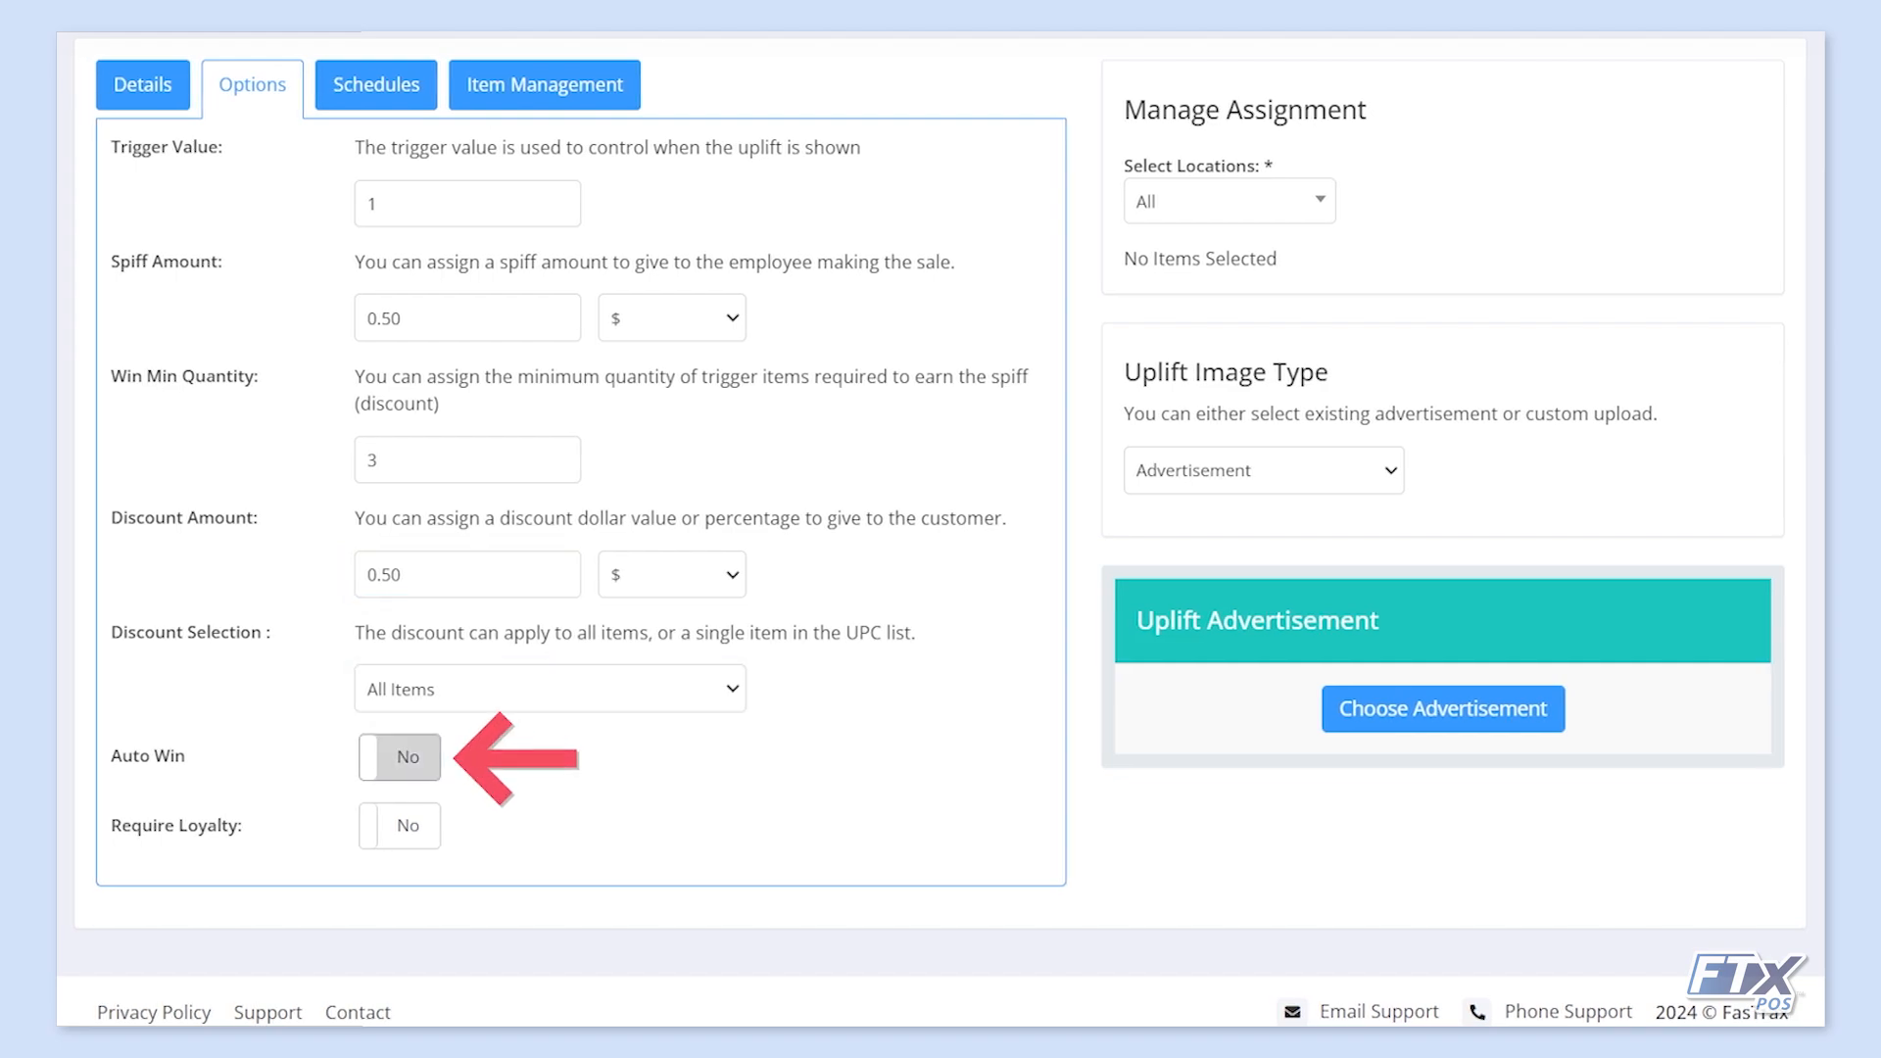
{"action": "left_click", "coordinate": [400, 756]}
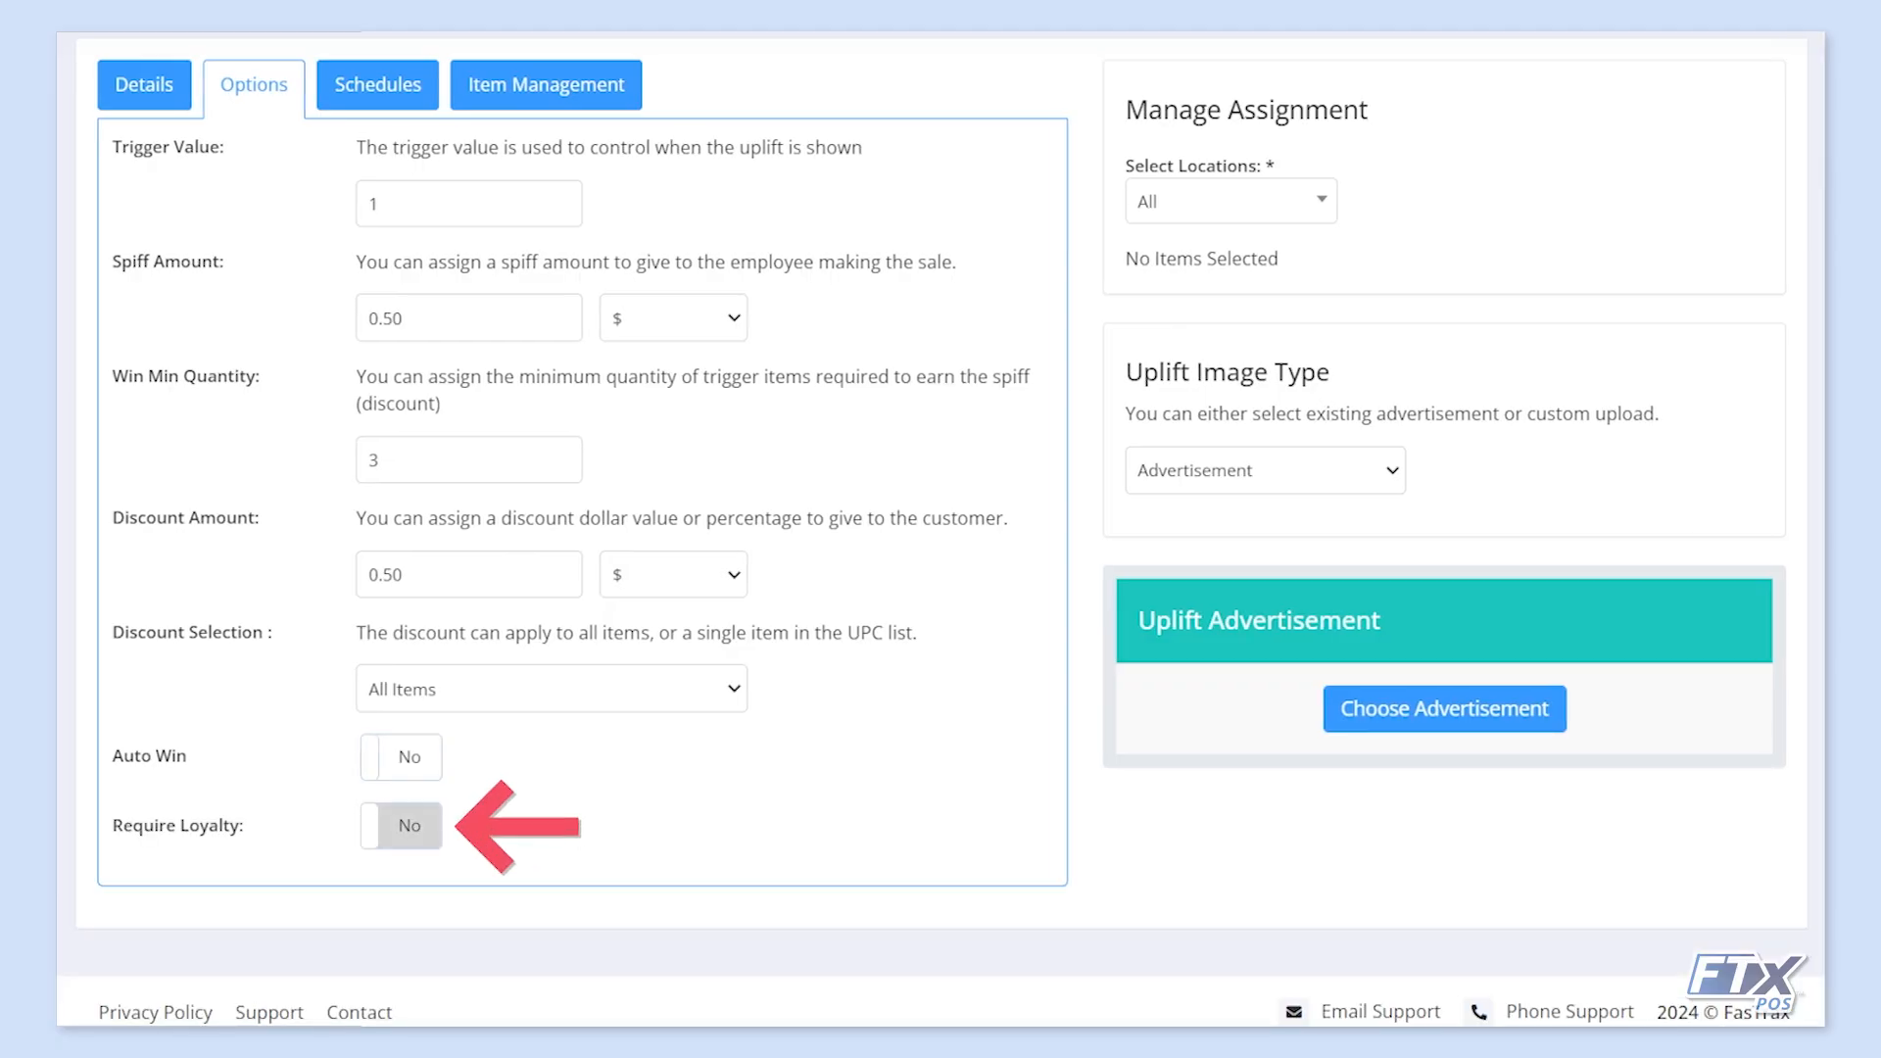
{"action": "left_click", "coordinate": [401, 826]}
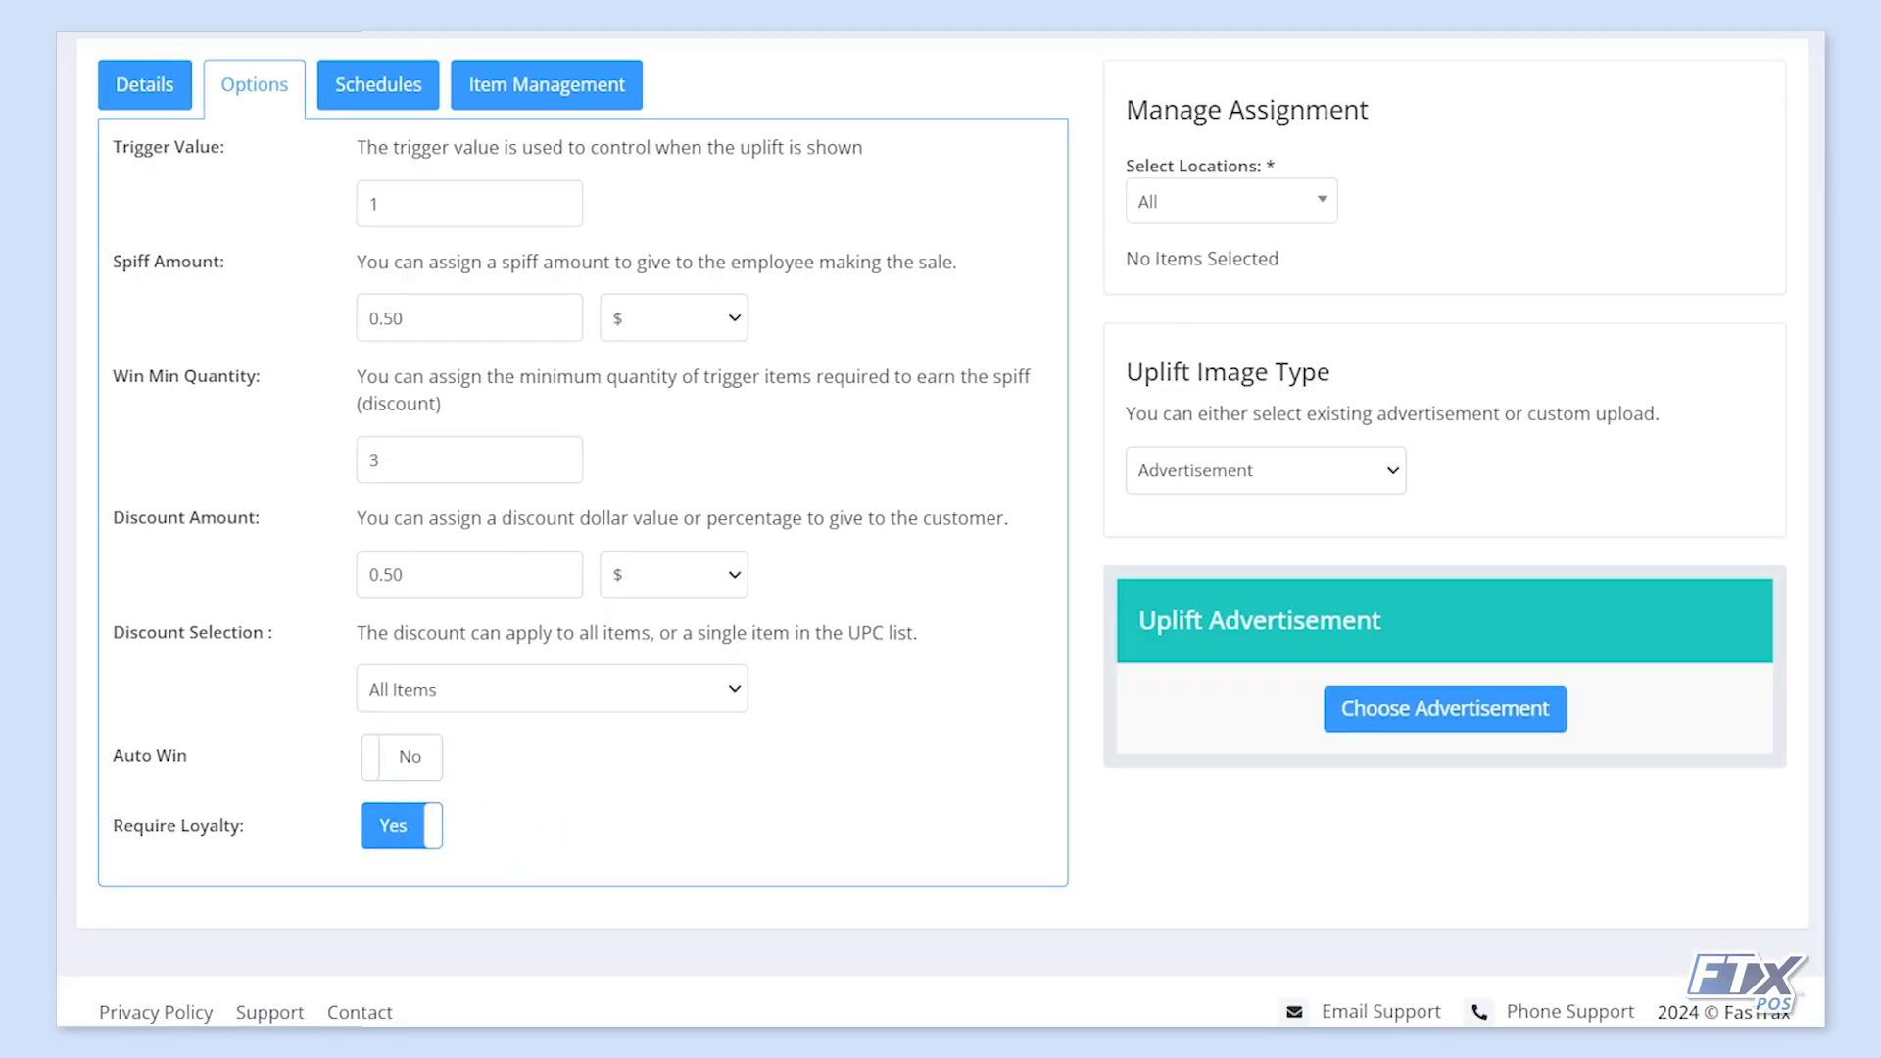
- Schedule the uplift from 08/14/2024 to 09/30/2024 with Use Schedule set to No
{"action": "scroll", "coordinate": [941, 529], "scroll_direction": "up", "scroll_amount": 2}
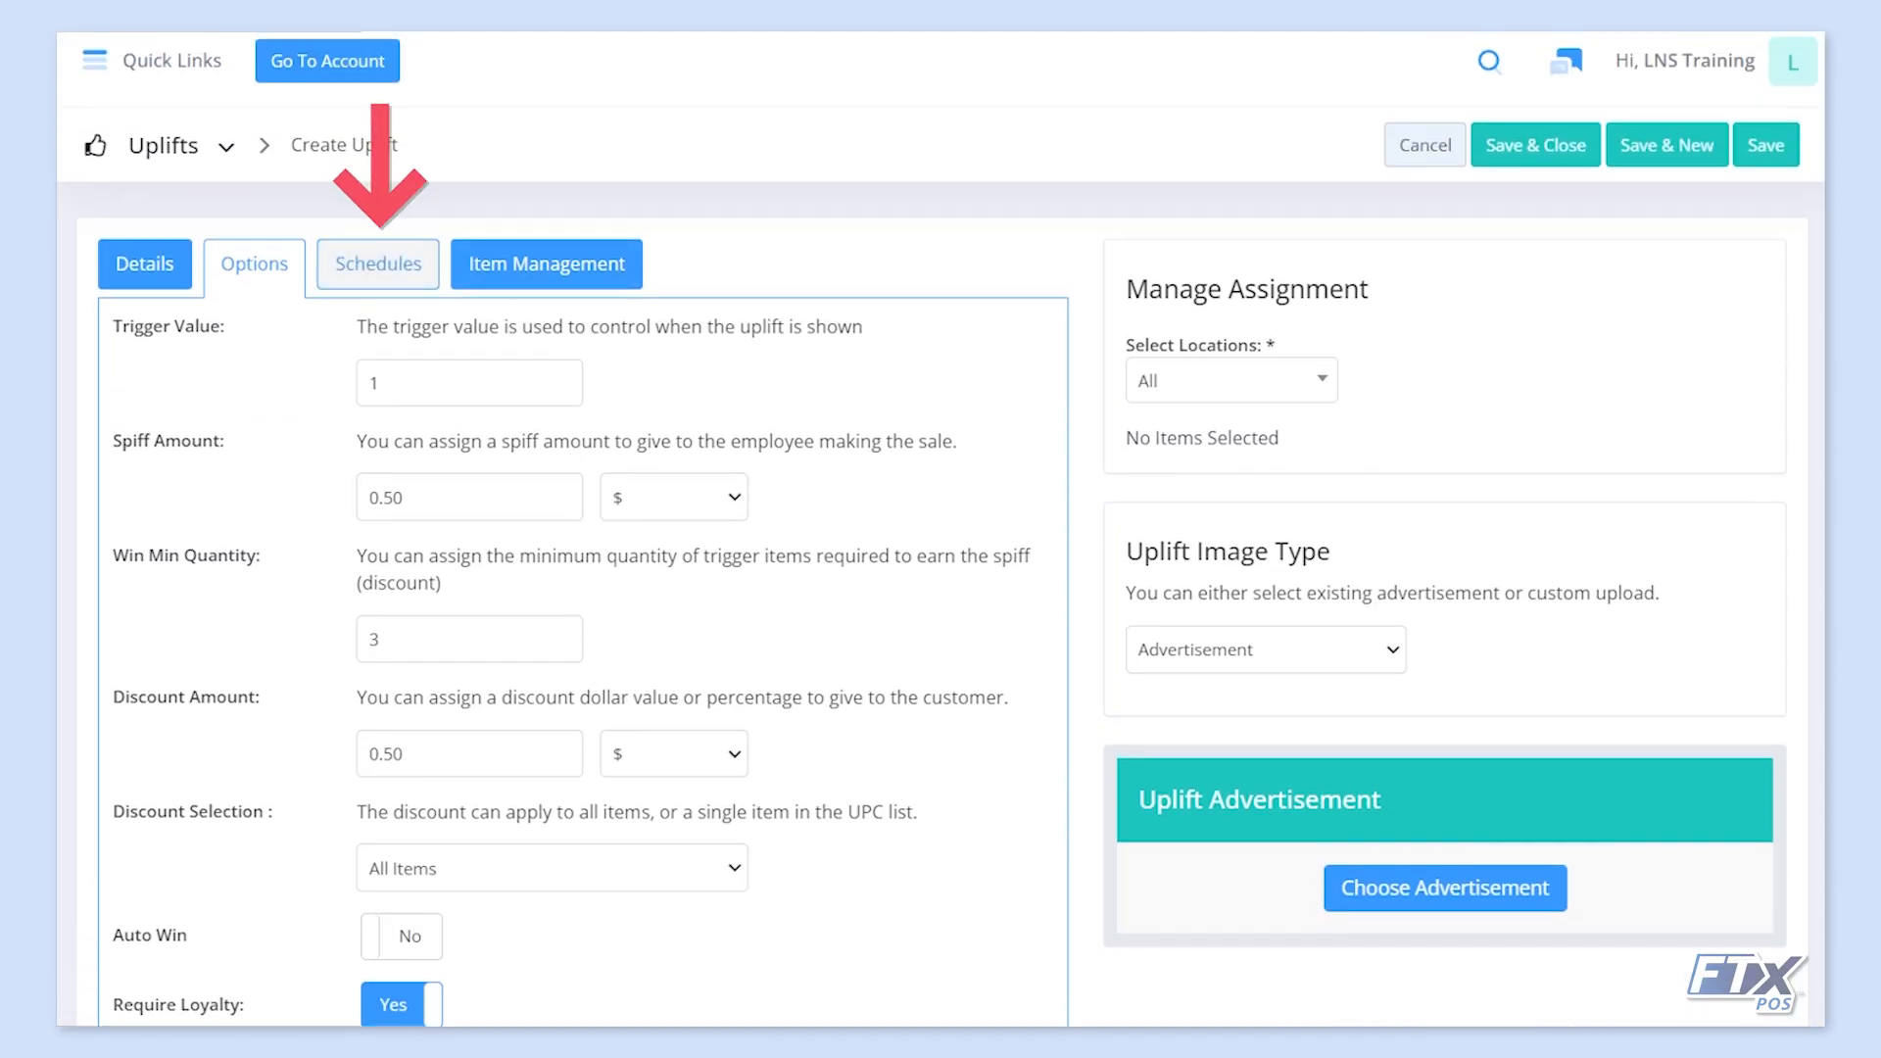
{"action": "left_click", "coordinate": [378, 264]}
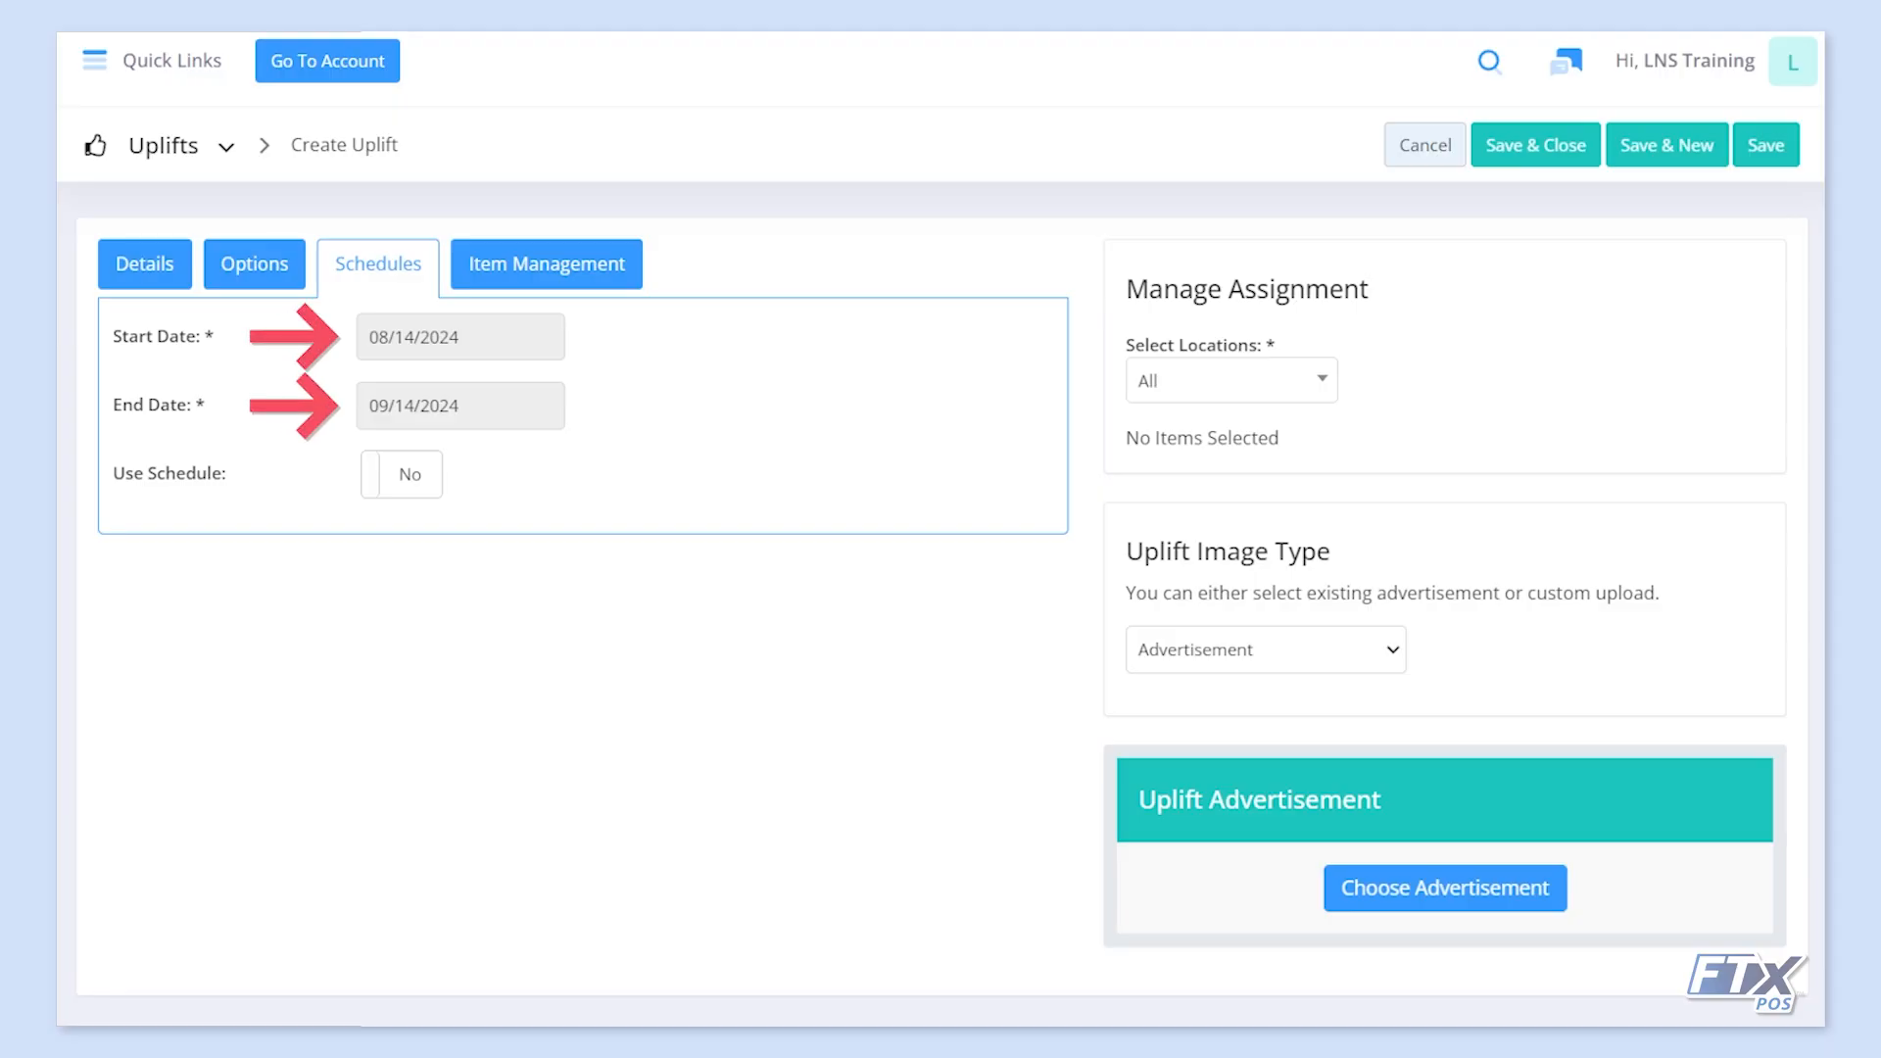
{"action": "left_click", "coordinate": [460, 337]}
{"action": "left_click", "coordinate": [619, 677]}
{"action": "left_click", "coordinate": [460, 405]}
{"action": "left_click", "coordinate": [428, 687]}
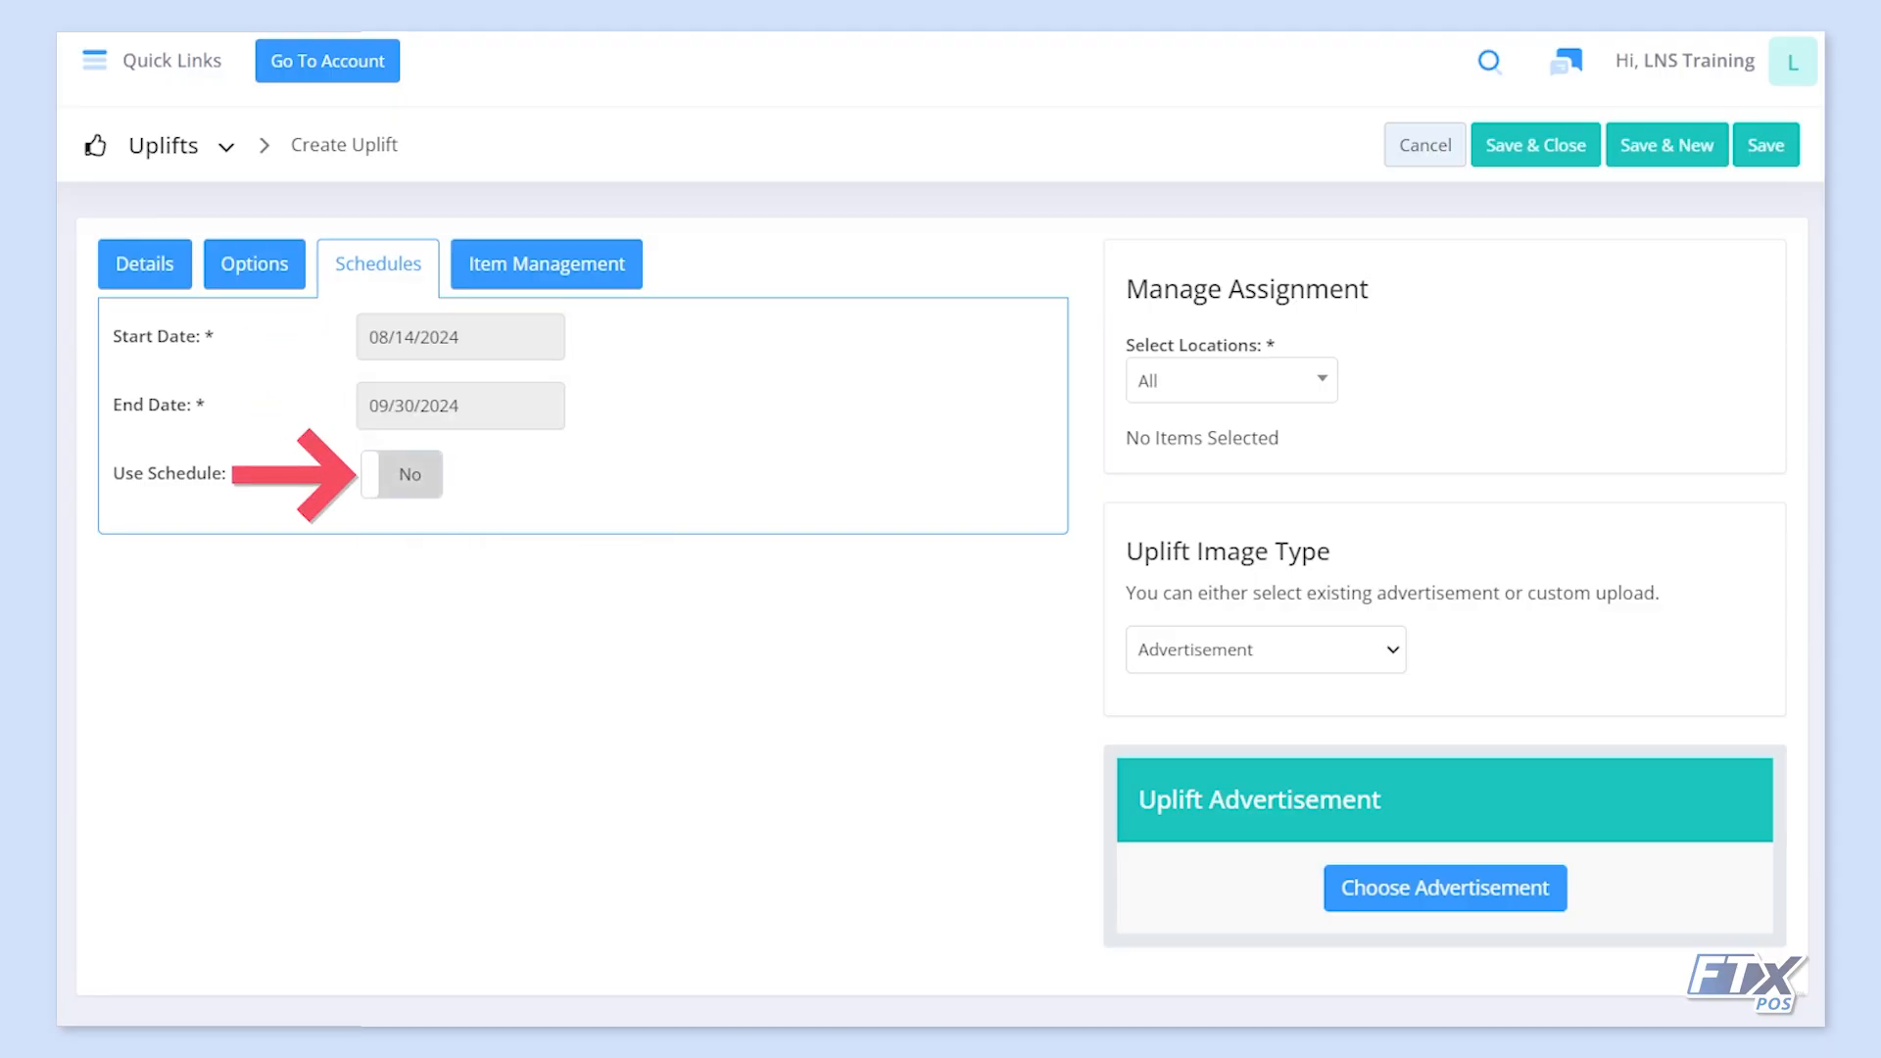
{"action": "left_click", "coordinate": [402, 474]}
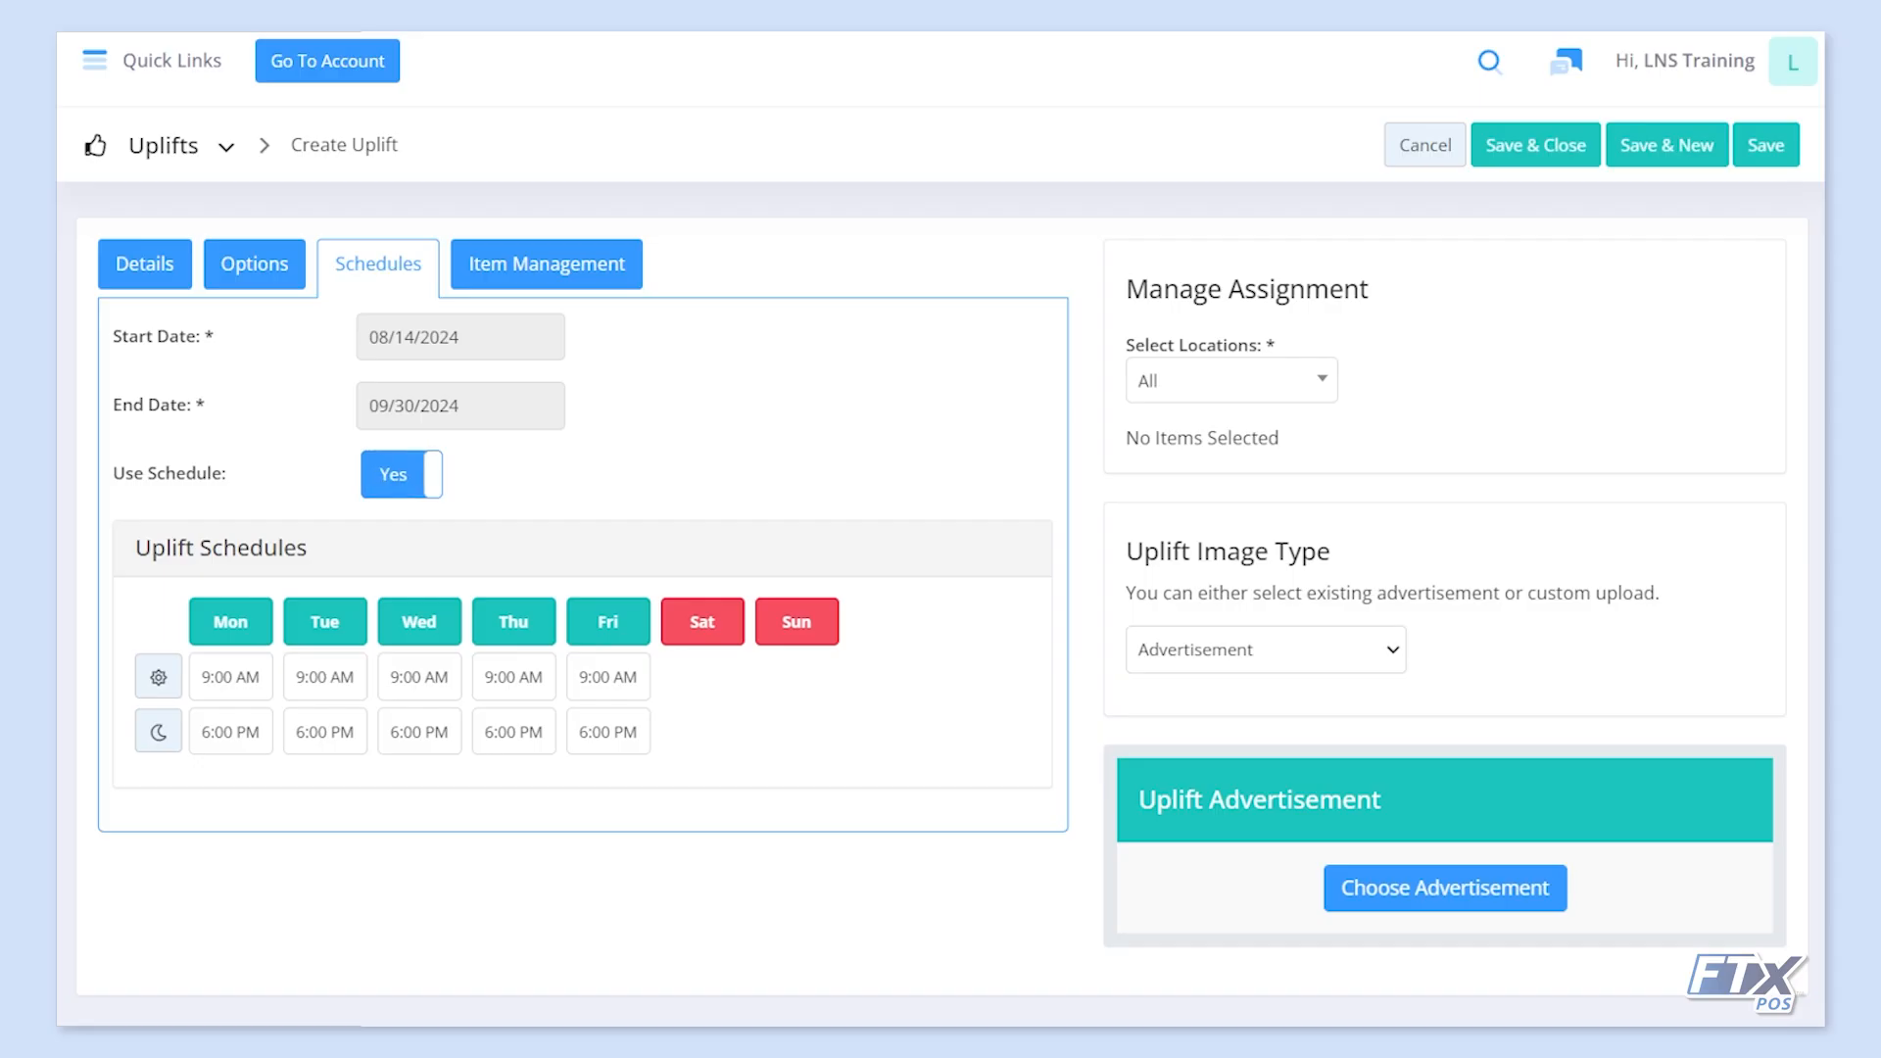
{"action": "left_click", "coordinate": [401, 474]}
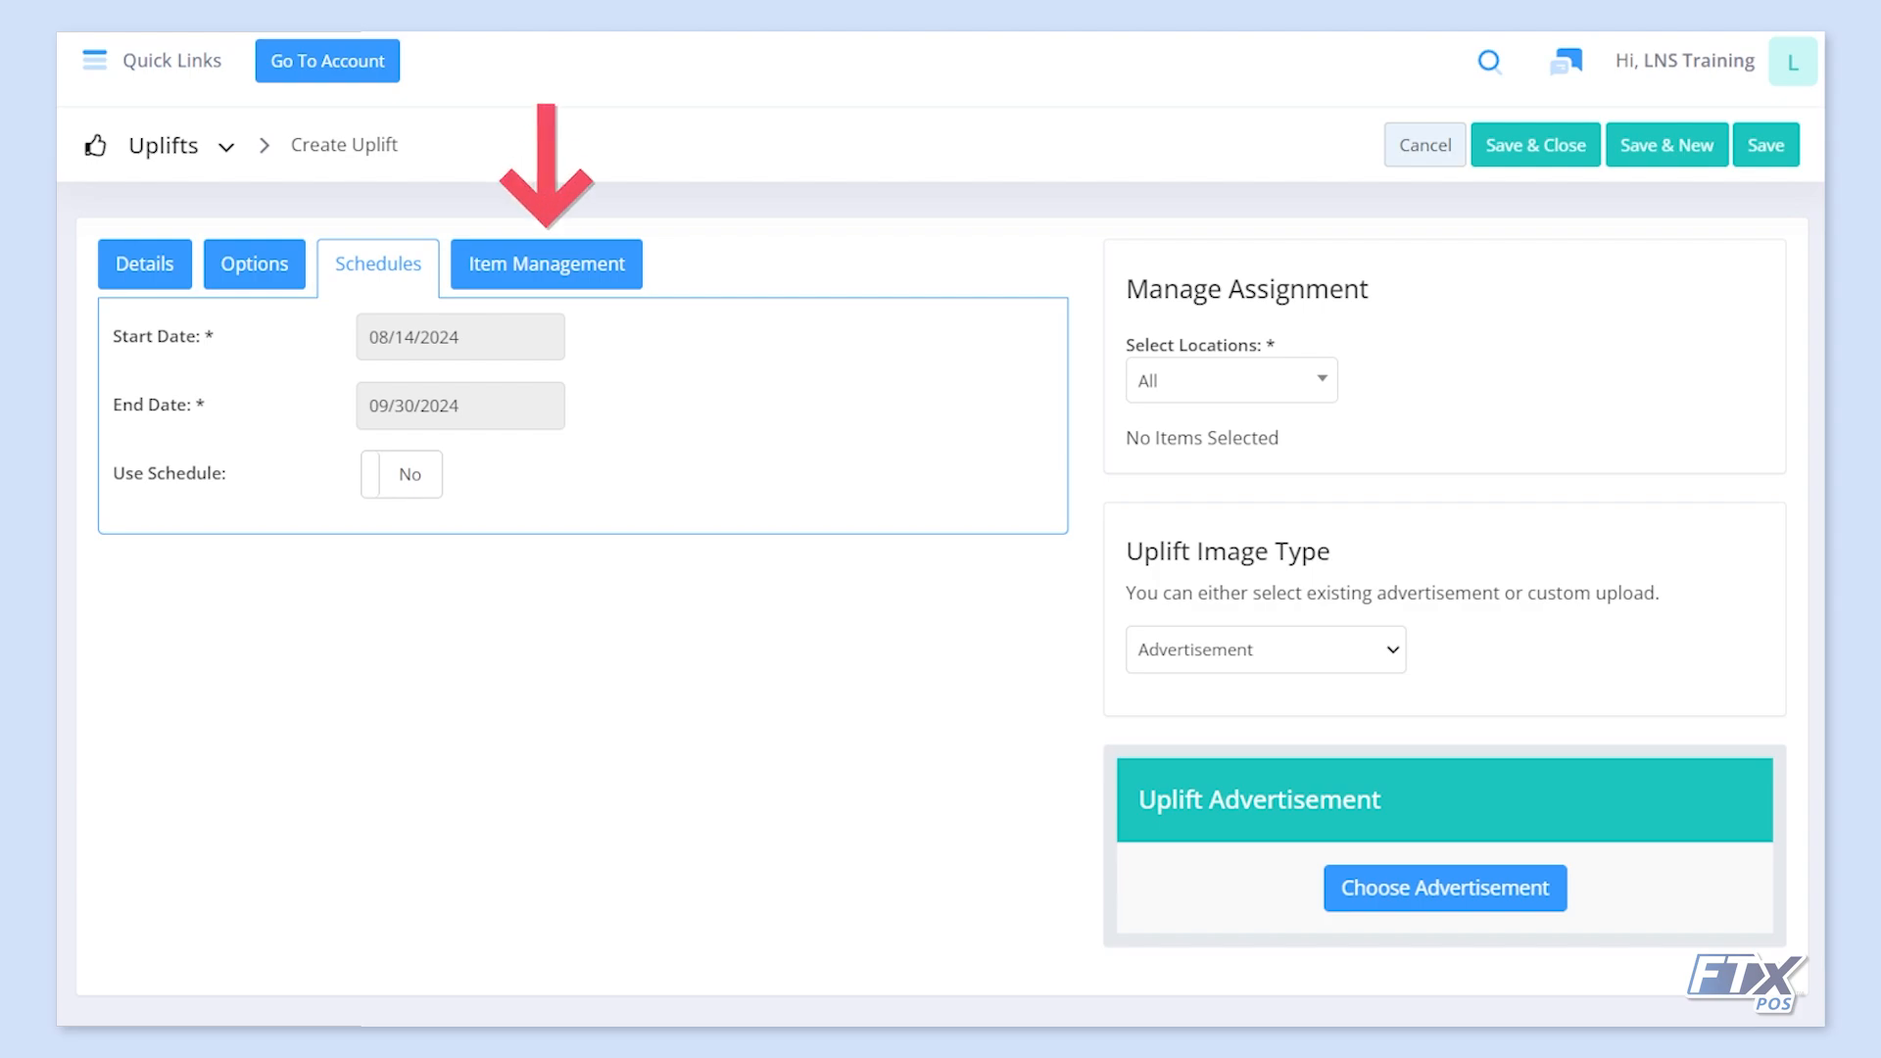
- In the uplift's item management, add the Product item type to the trigger list items
{"action": "left_click", "coordinate": [547, 265]}
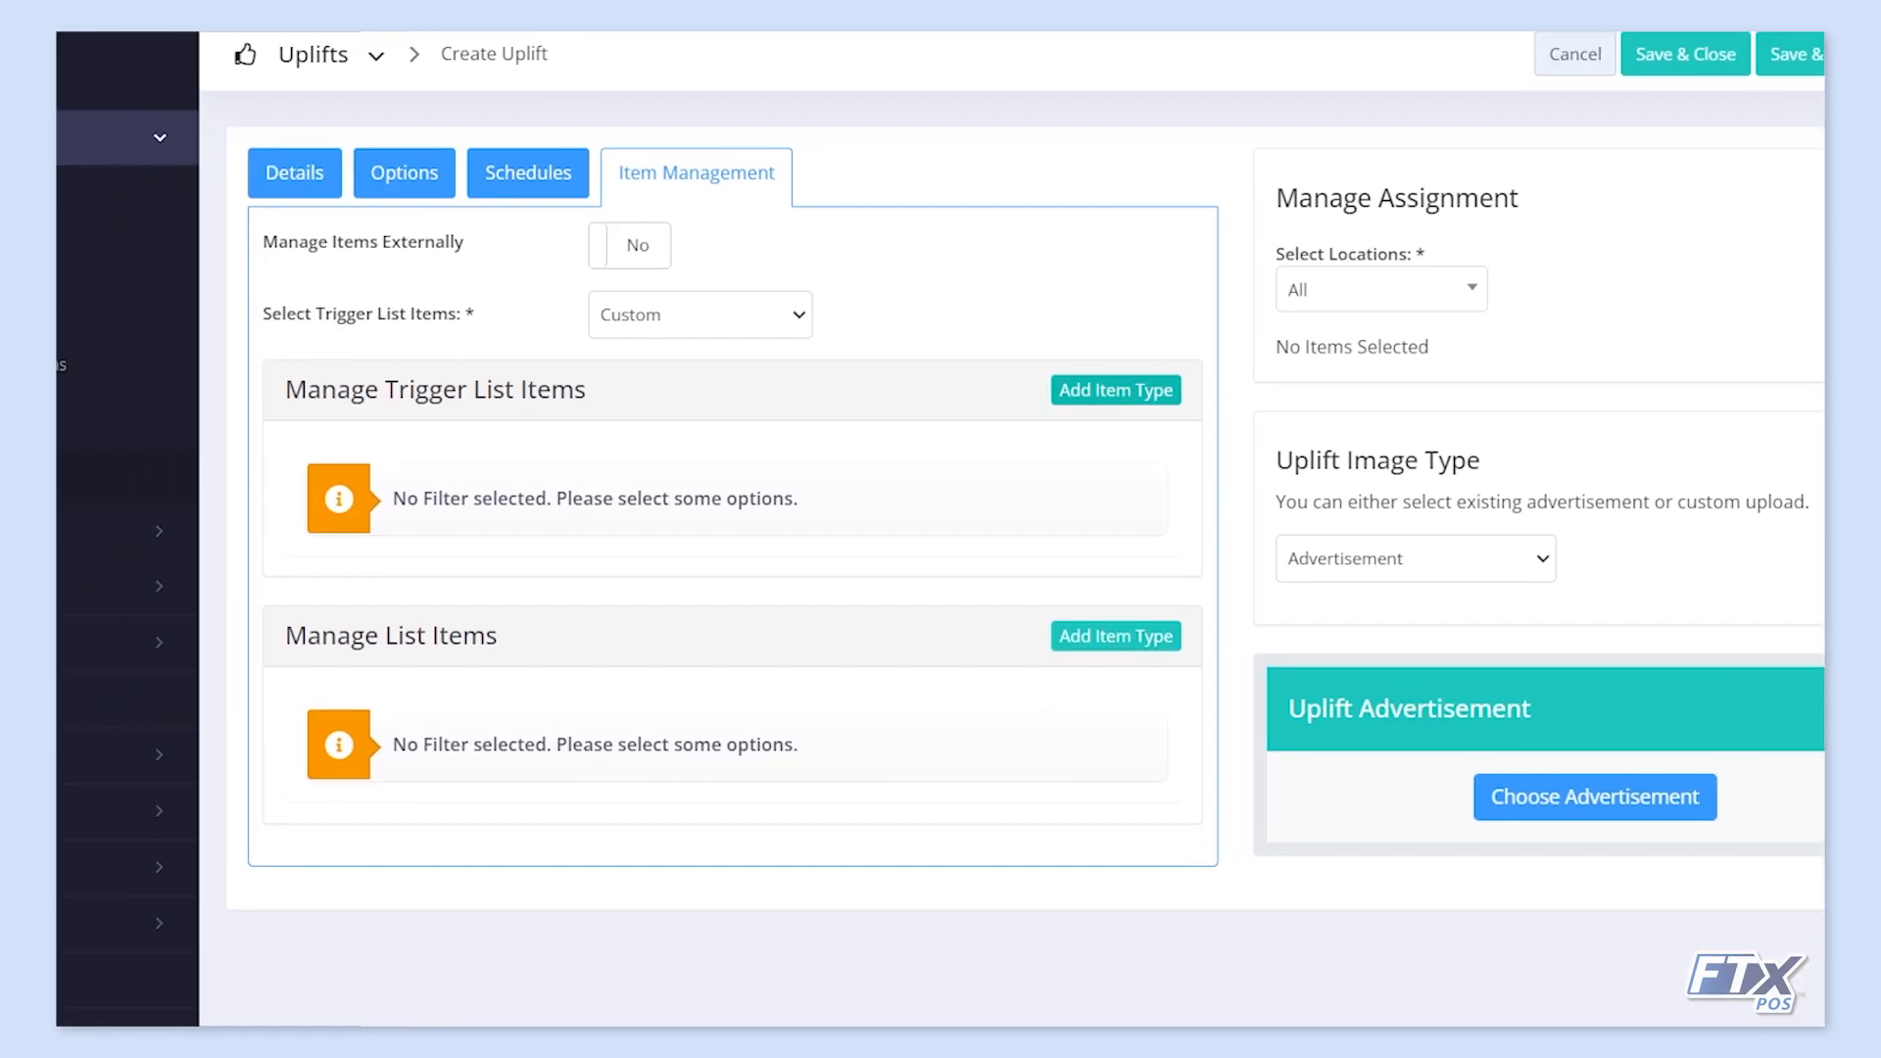
{"action": "left_click", "coordinate": [966, 481]}
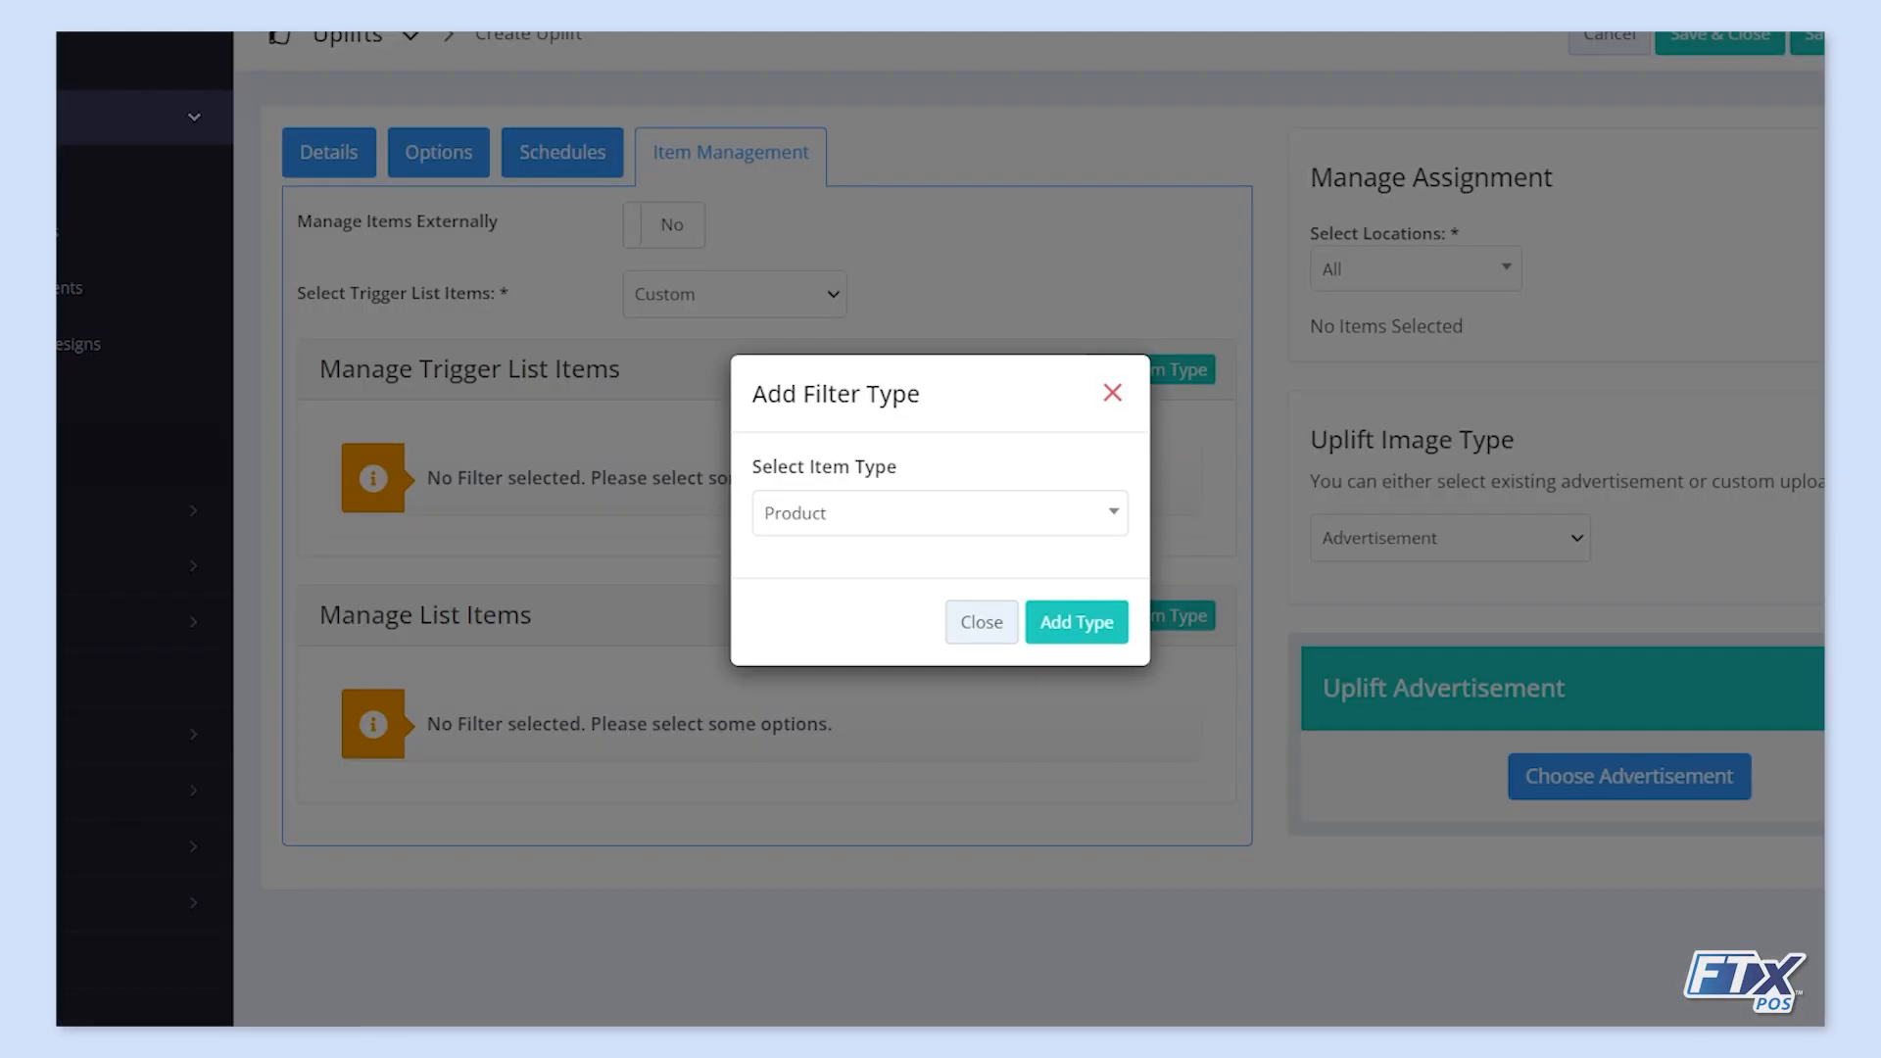
{"action": "left_click", "coordinate": [941, 514]}
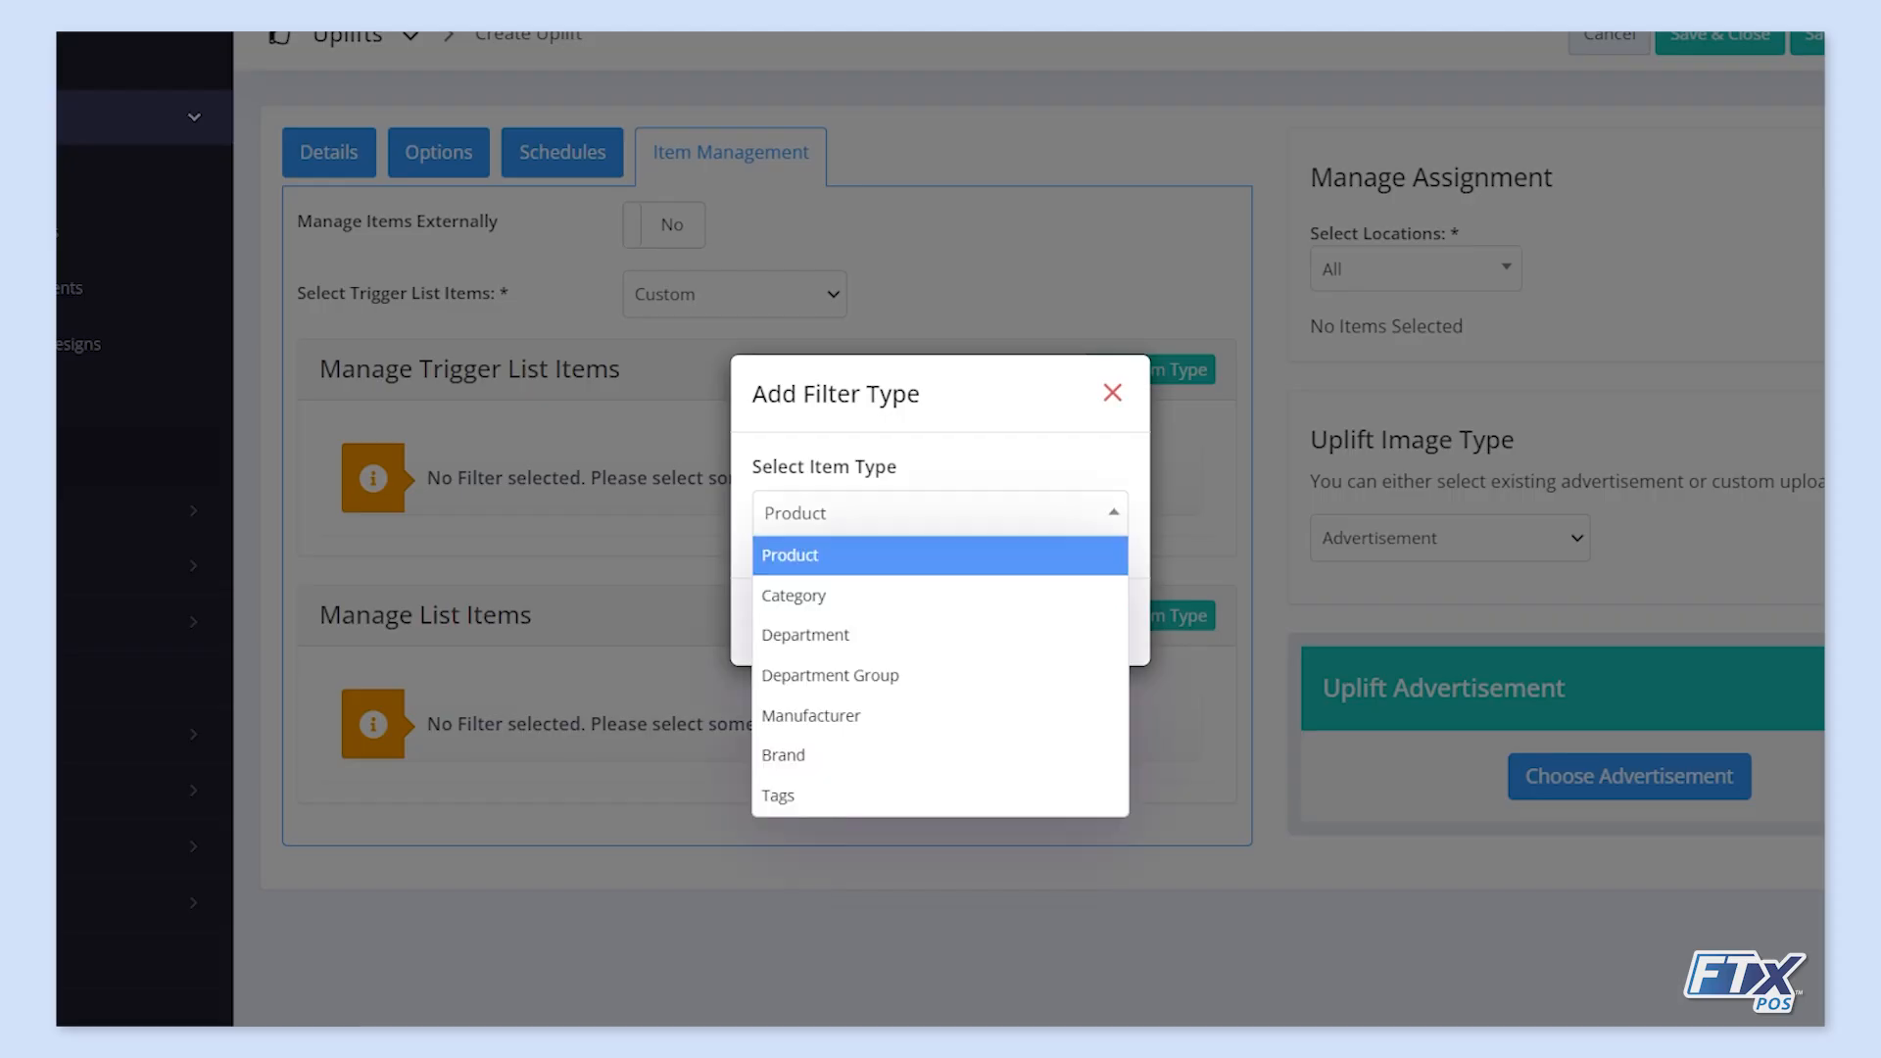
{"action": "left_click", "coordinate": [940, 556]}
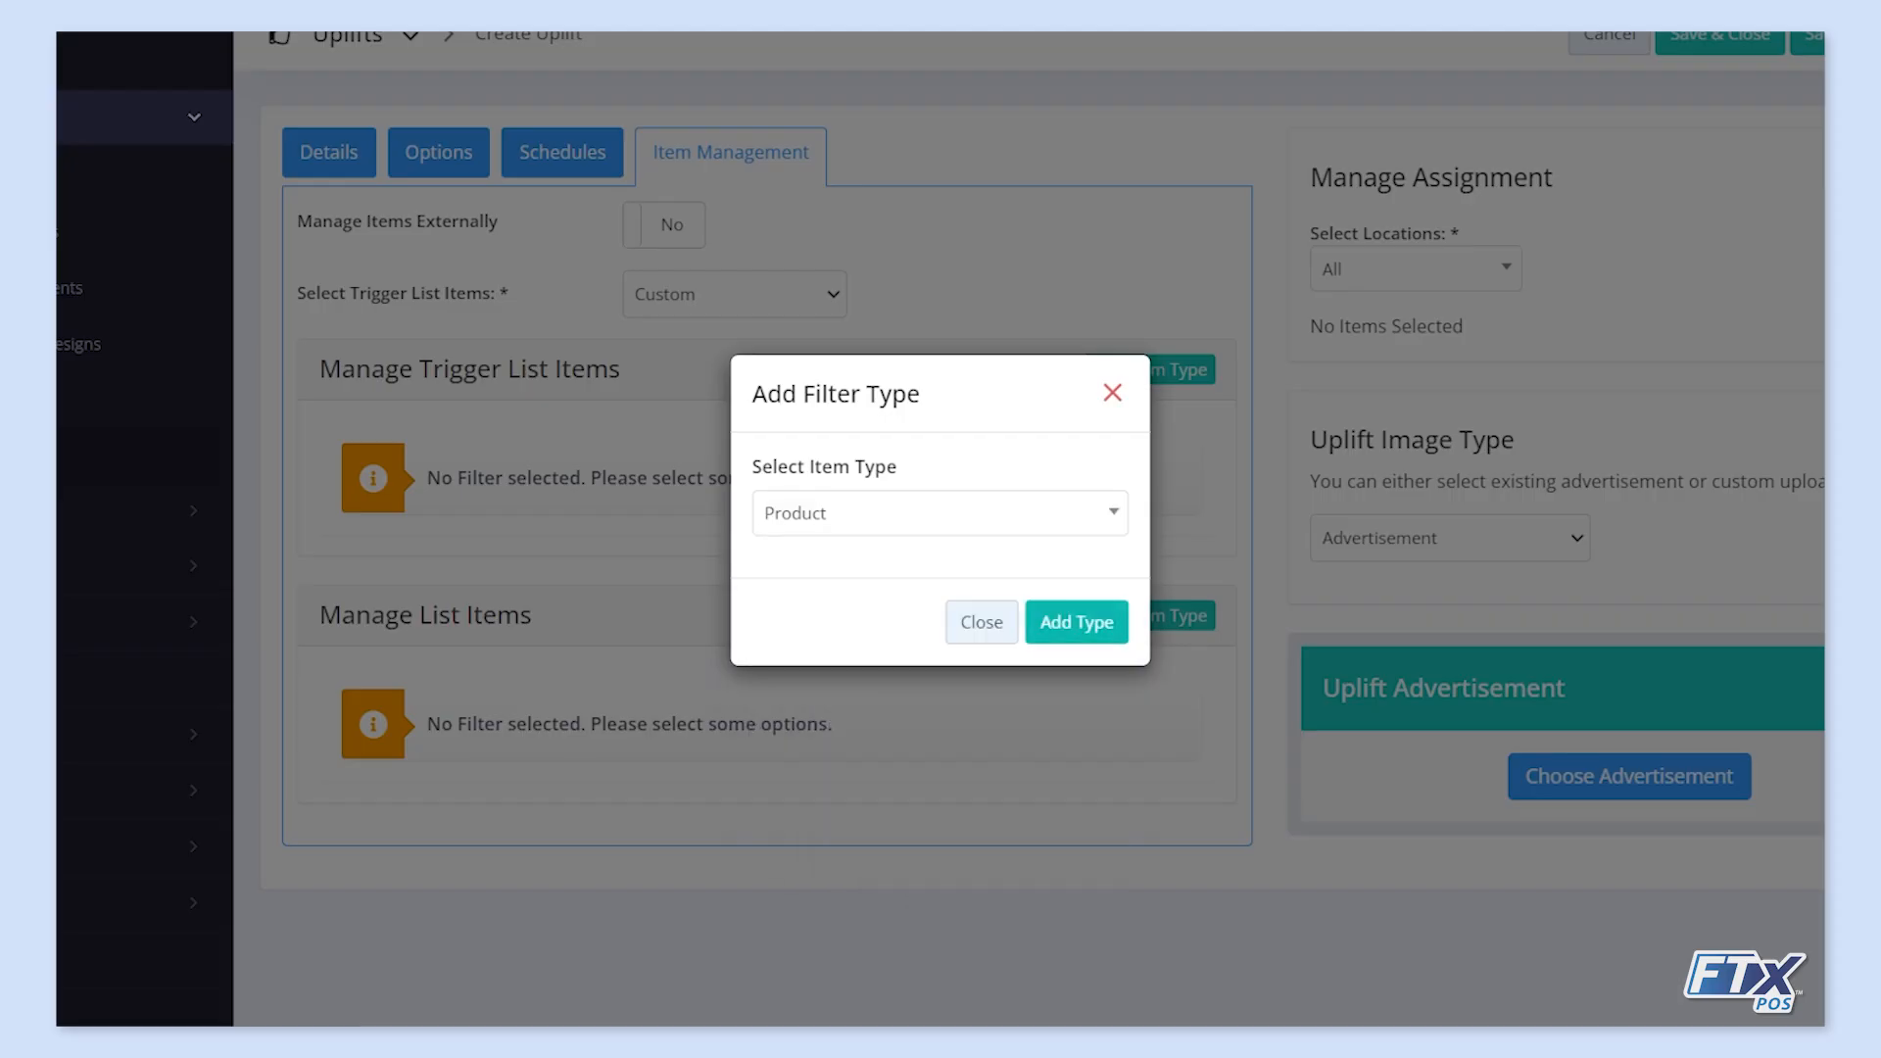
{"action": "left_click", "coordinate": [1077, 621]}
- Add the Product item type to the Manage List Items section
{"action": "left_click", "coordinate": [1150, 687]}
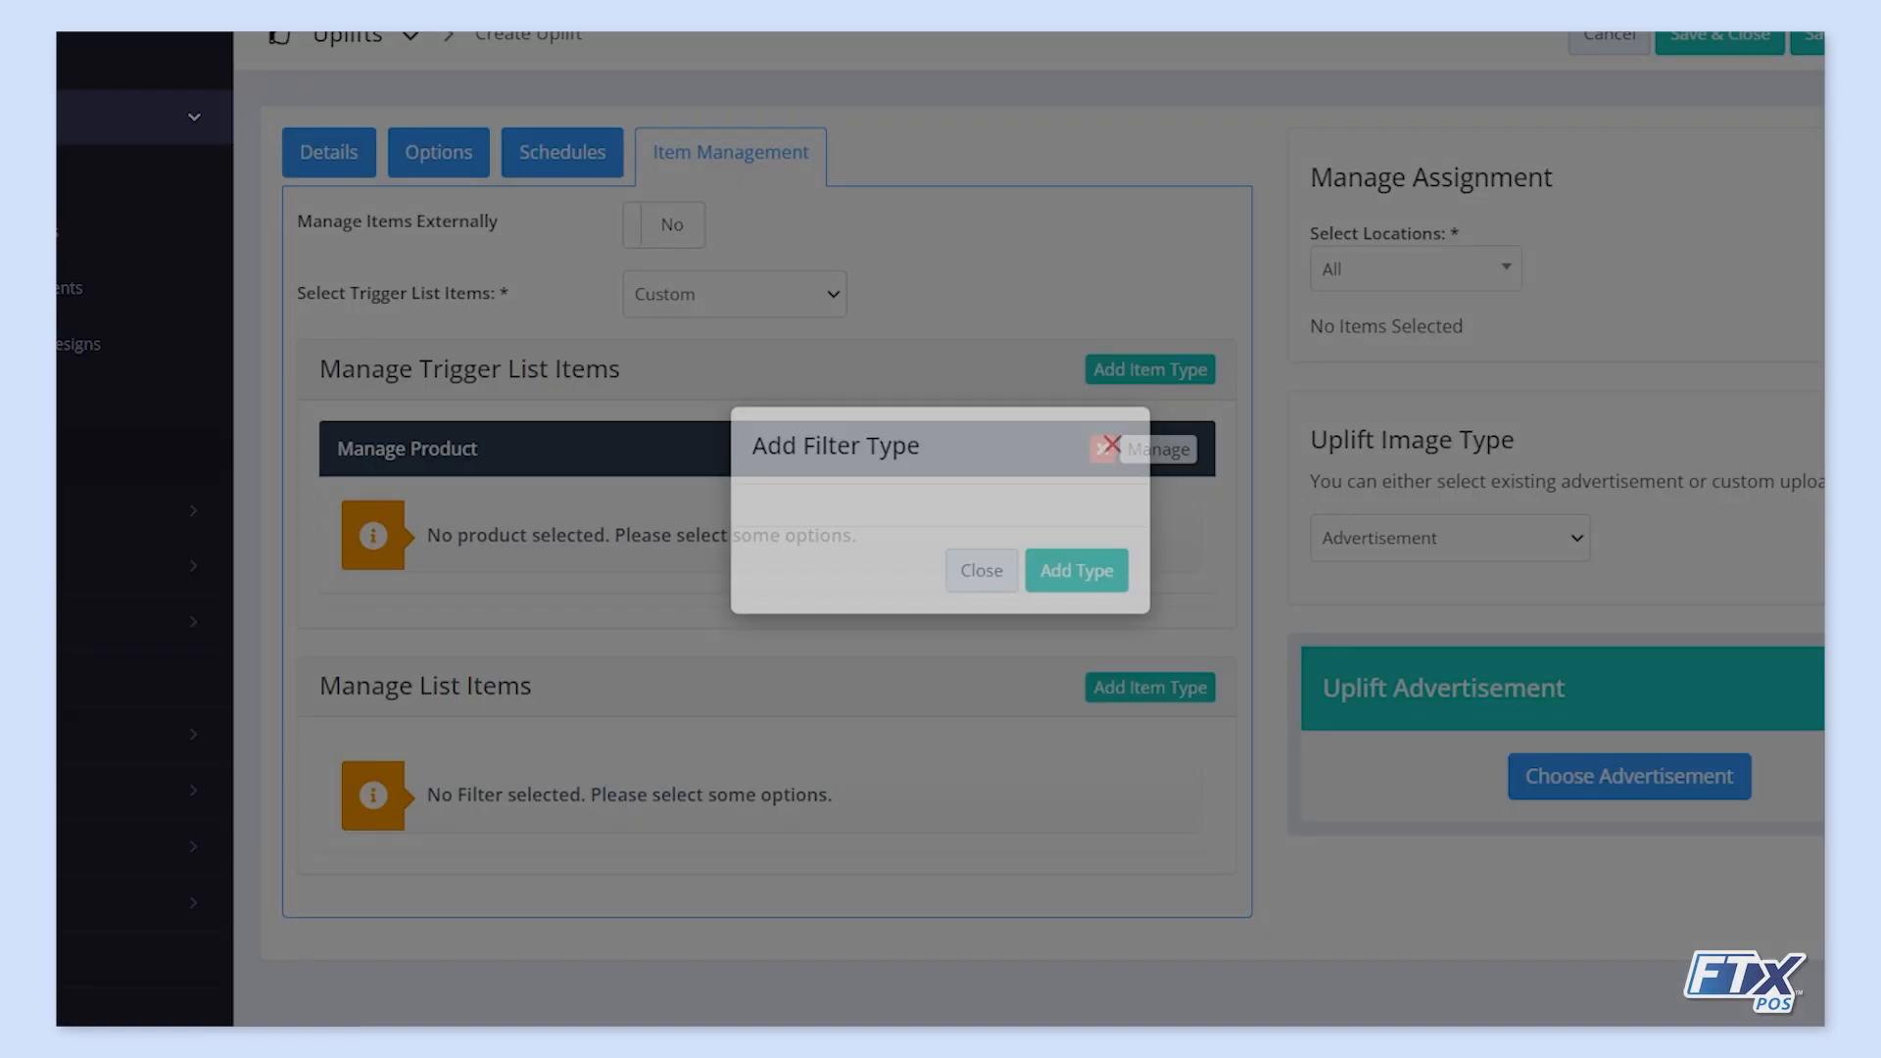
{"action": "left_click", "coordinate": [941, 513]}
{"action": "left_click", "coordinate": [940, 555]}
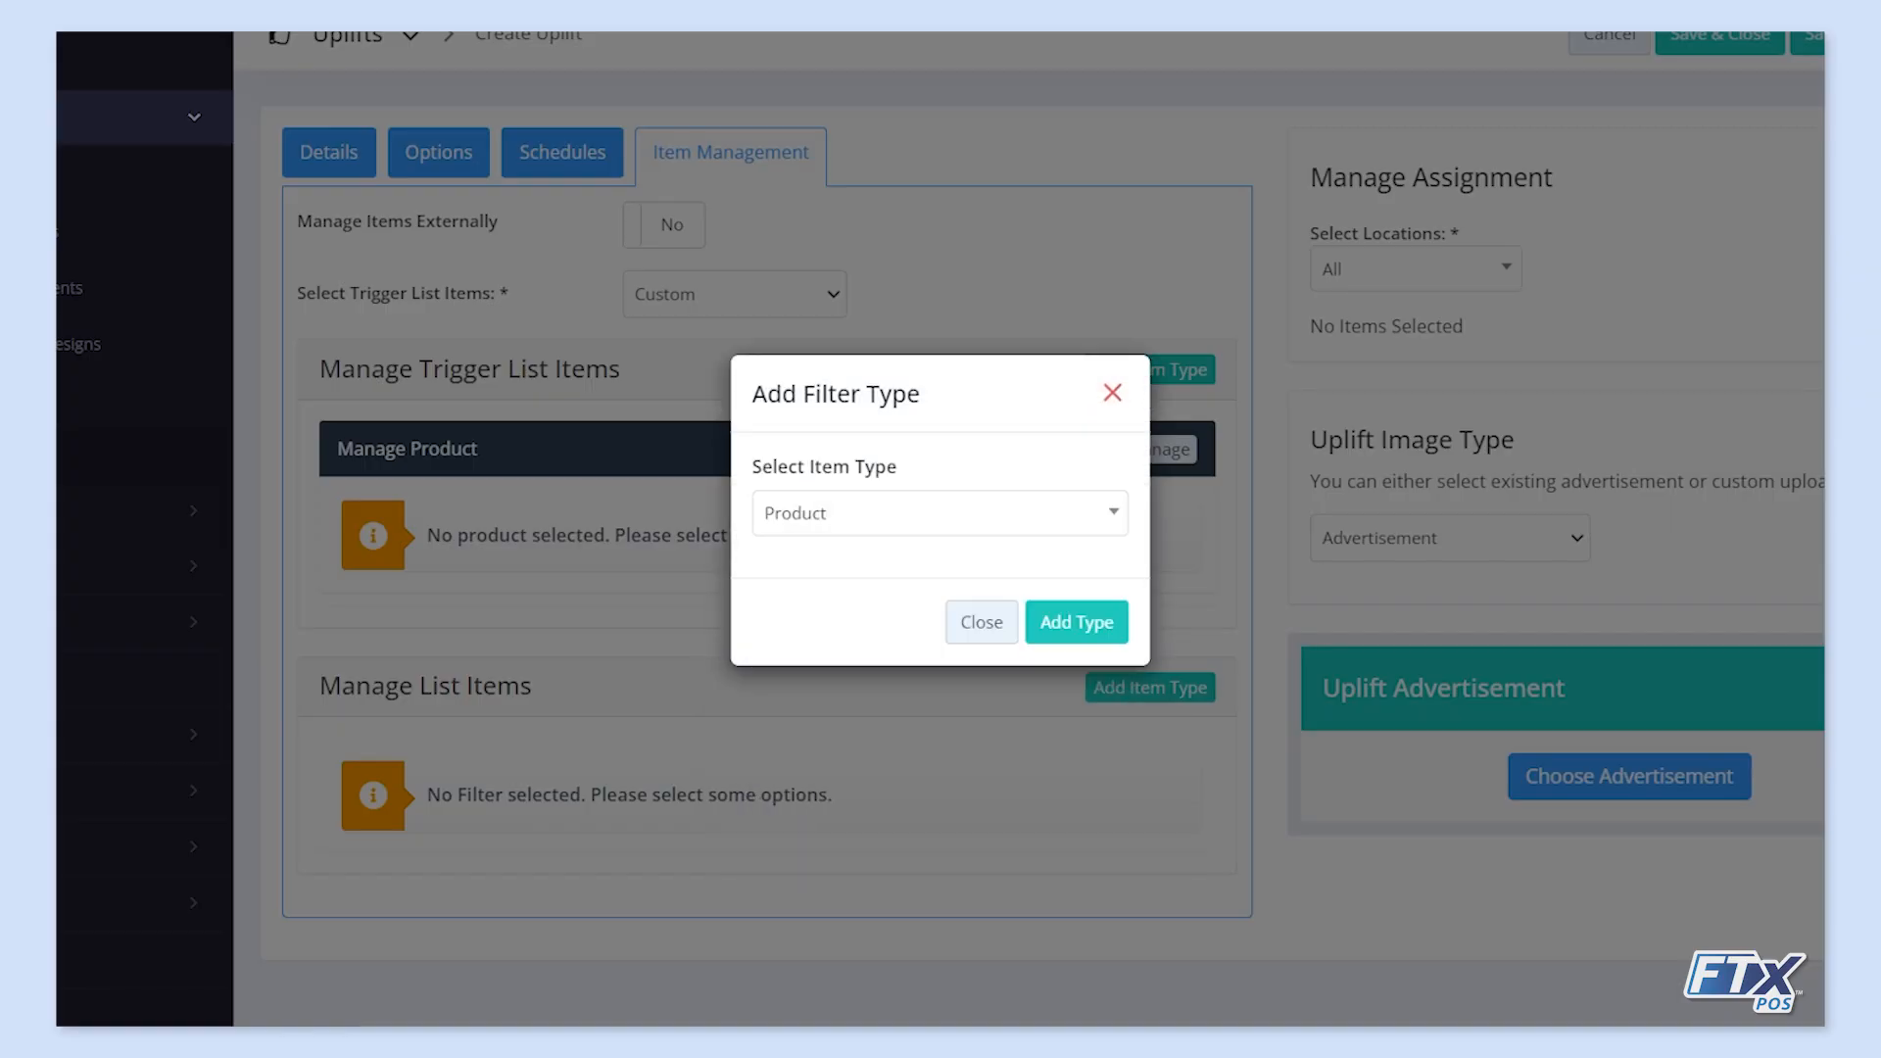
{"action": "left_click", "coordinate": [1076, 622]}
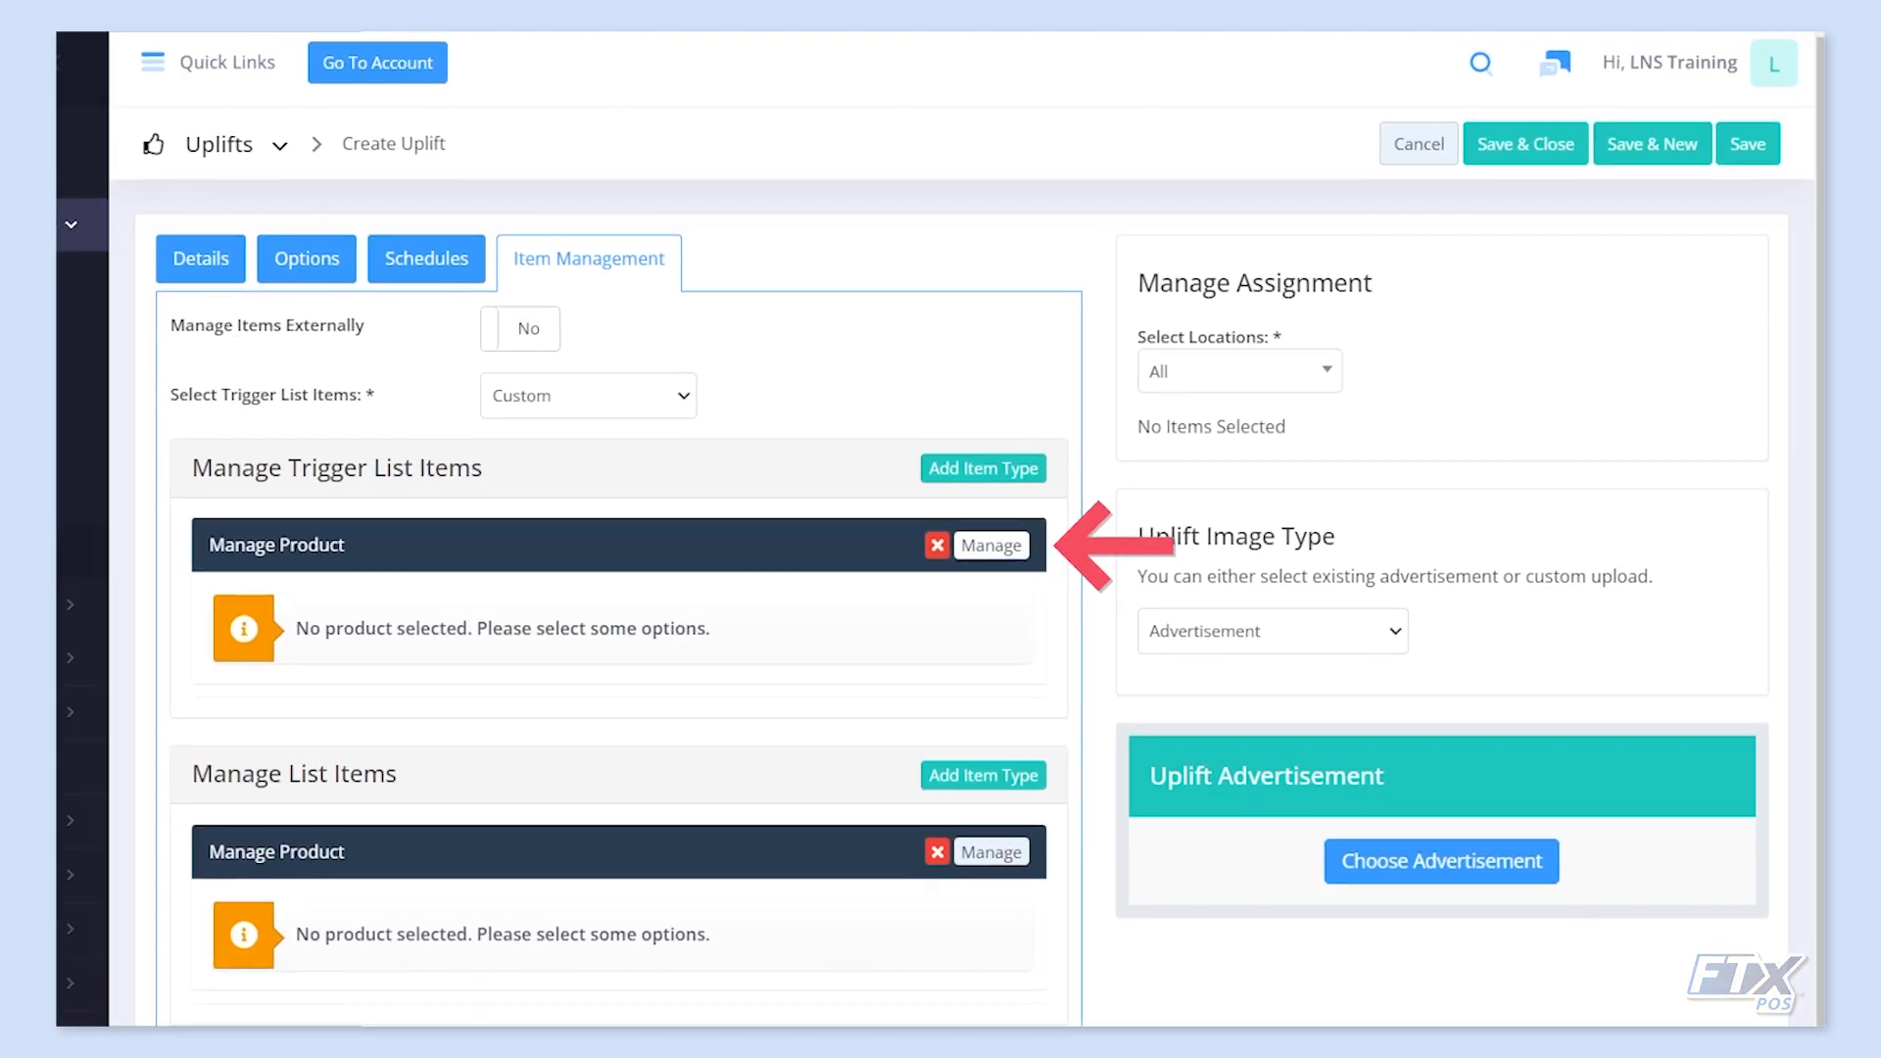
- Search the trigger list products for "coffee", select Coffee - Dark Roast and apply it as the trigger product
{"action": "left_click", "coordinate": [963, 560]}
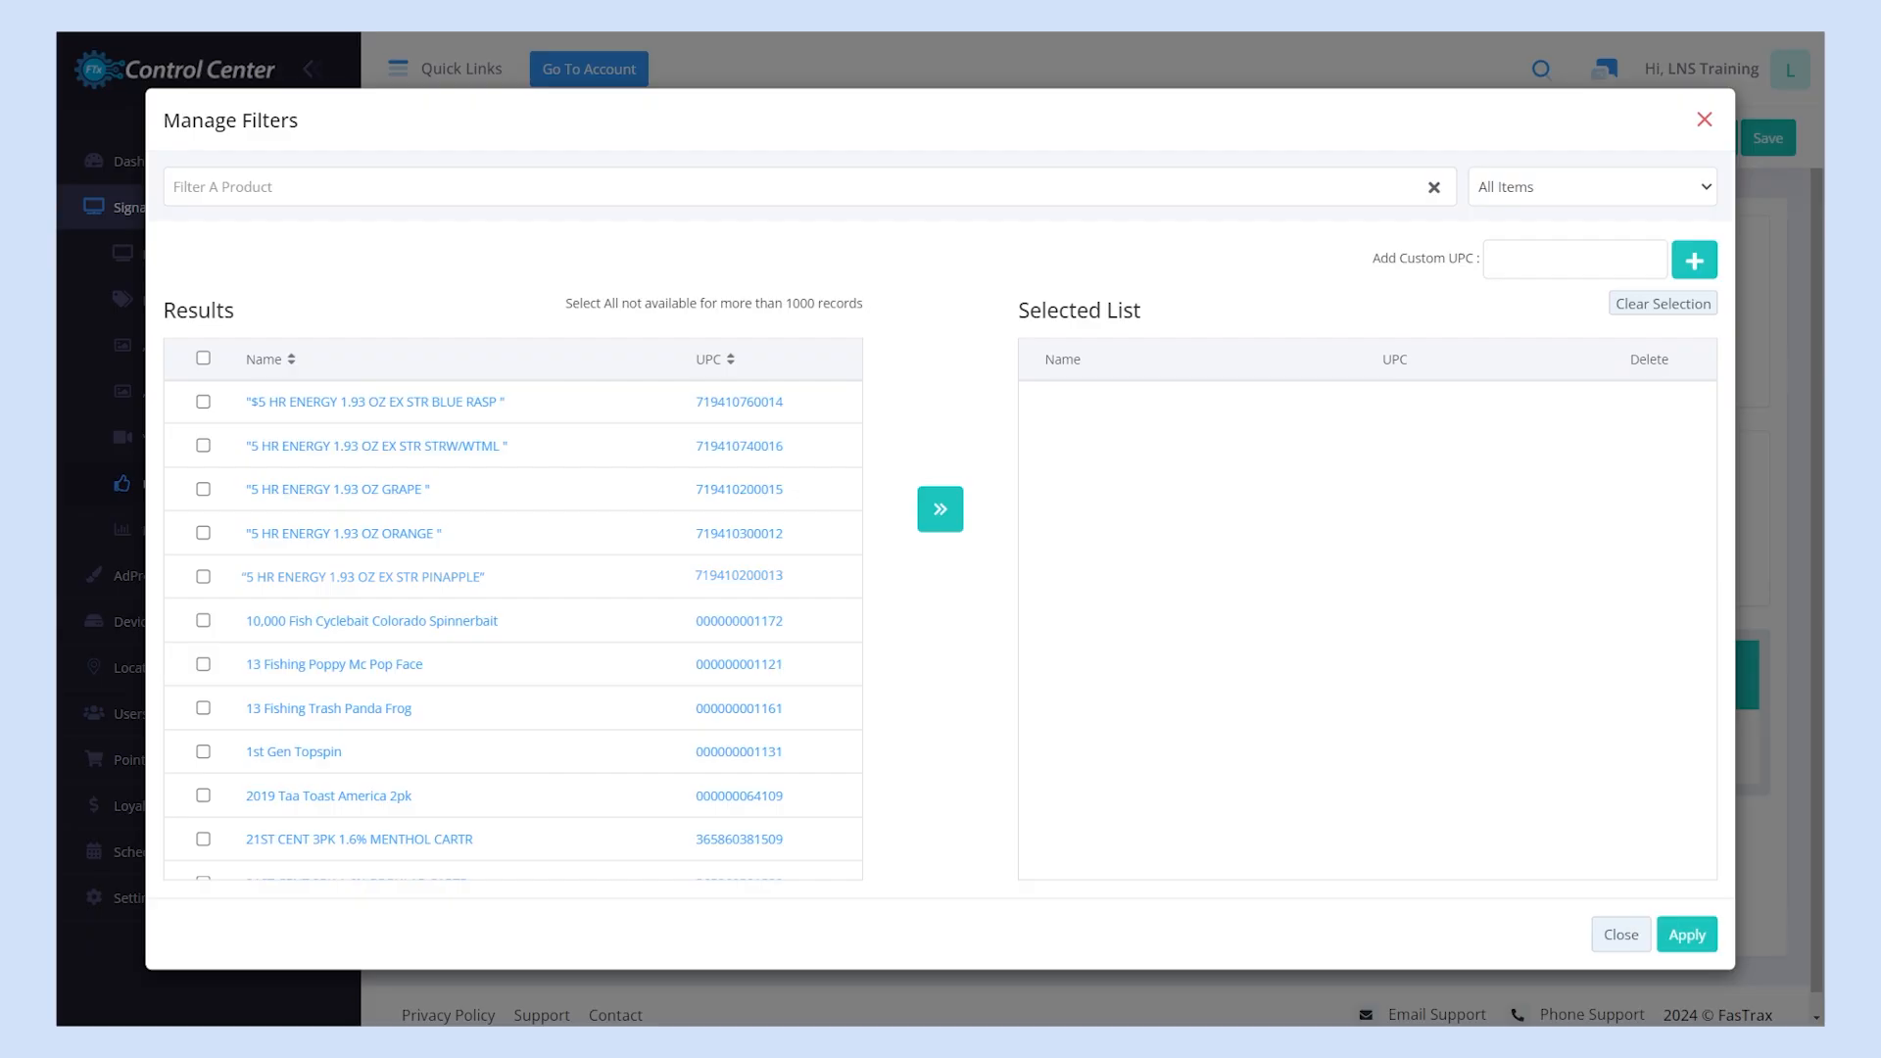
{"action": "type", "text": "coffee"}
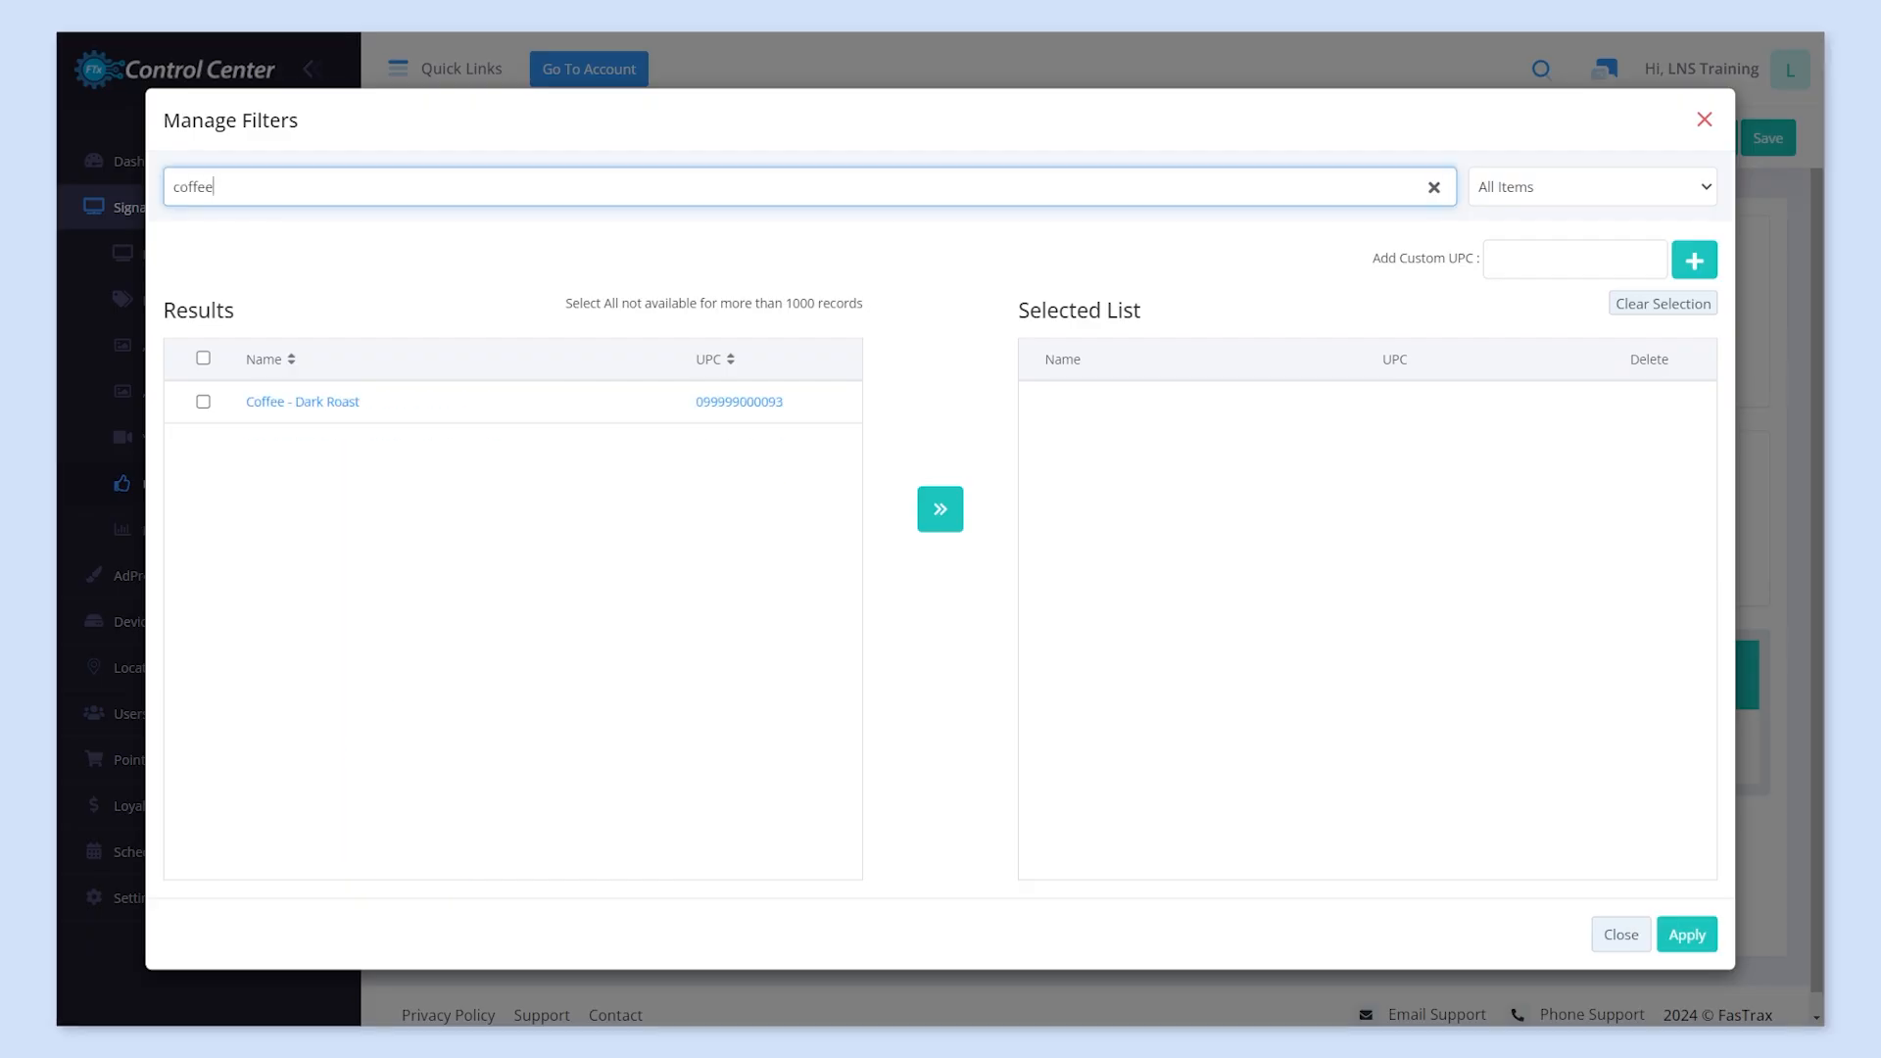
{"action": "left_click", "coordinate": [302, 402]}
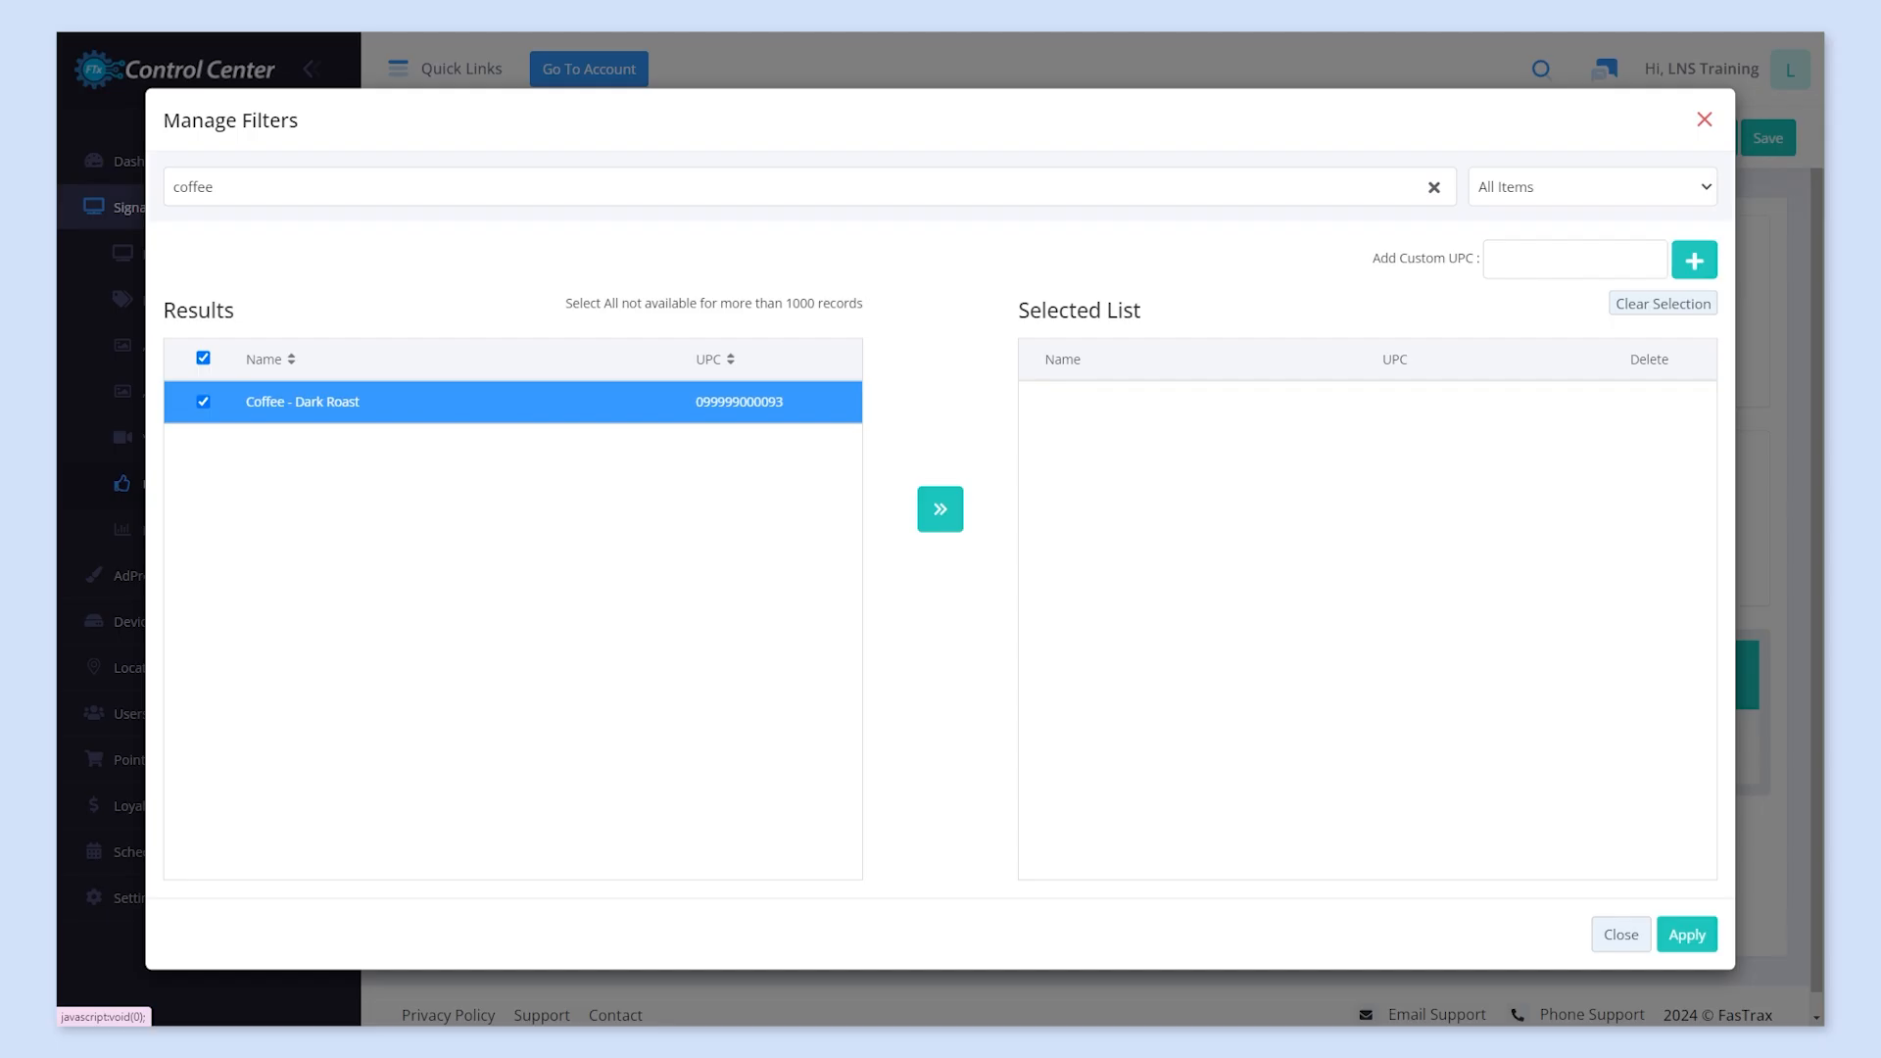
{"action": "left_click", "coordinate": [941, 510]}
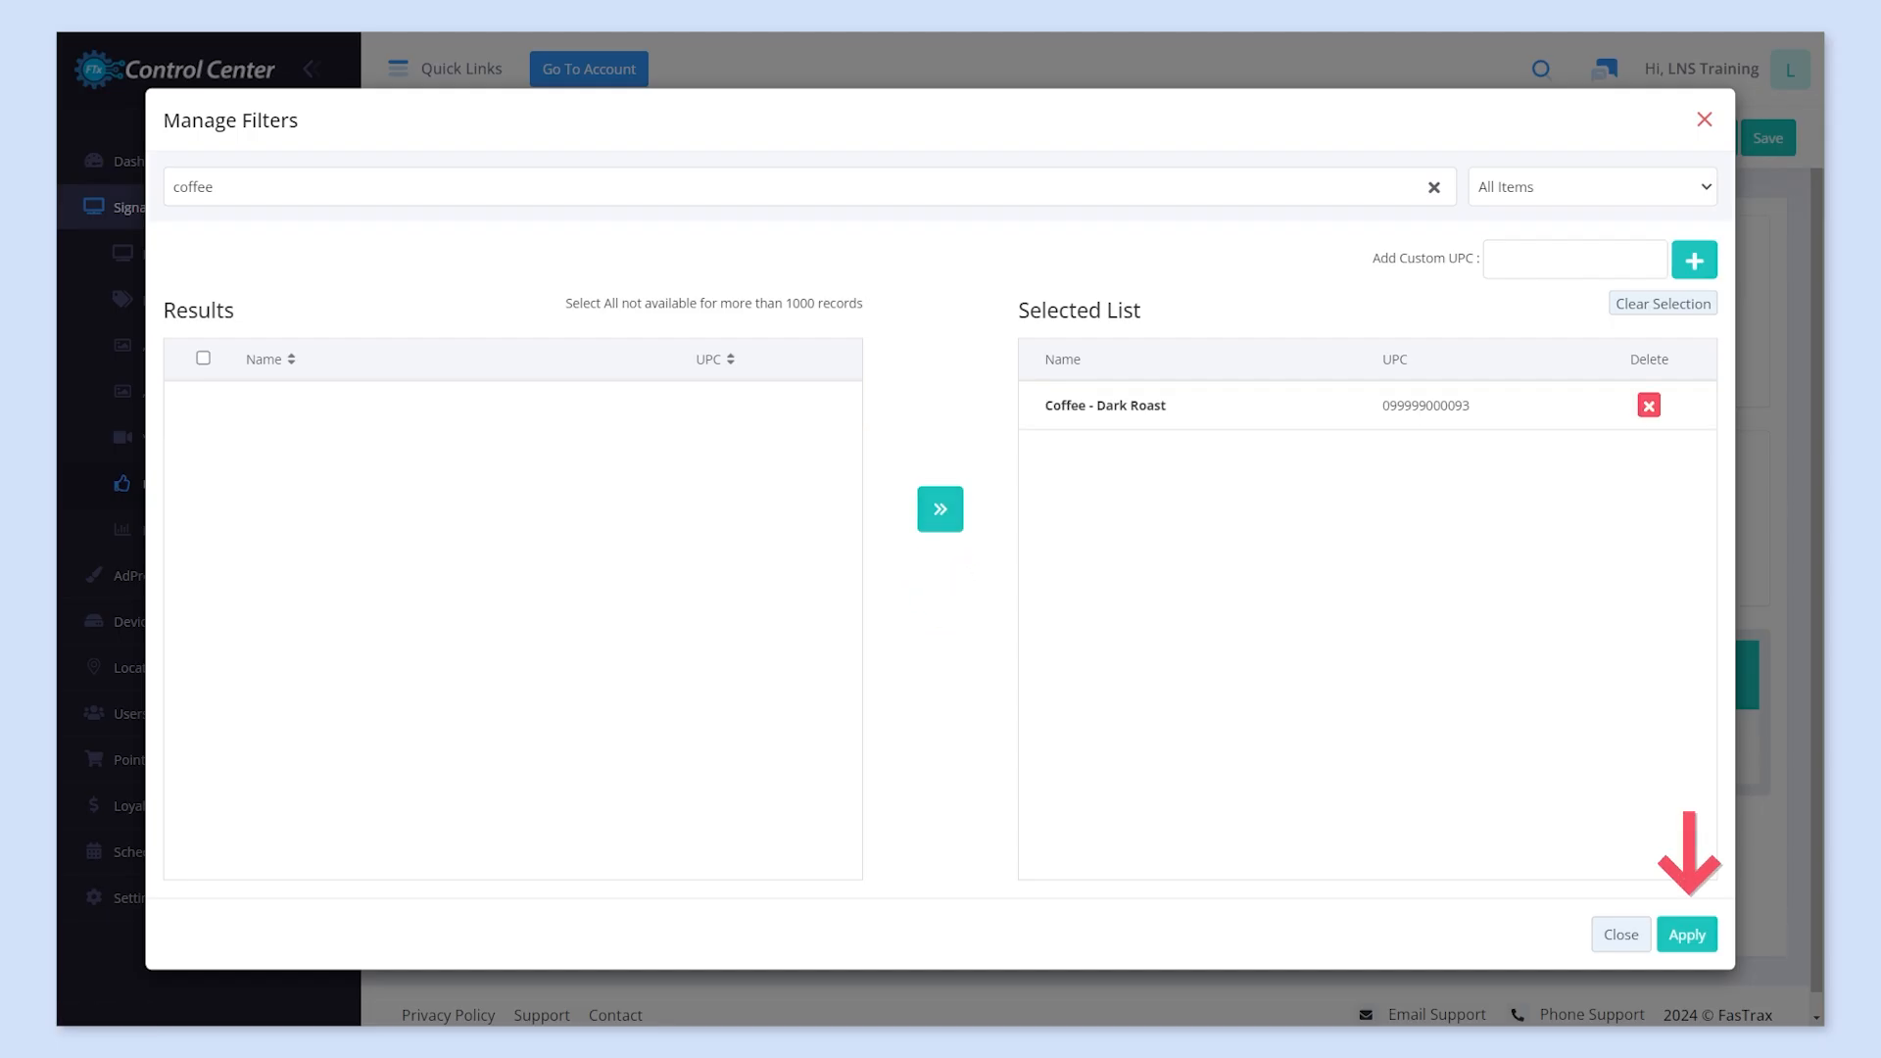
{"action": "left_click", "coordinate": [1687, 935]}
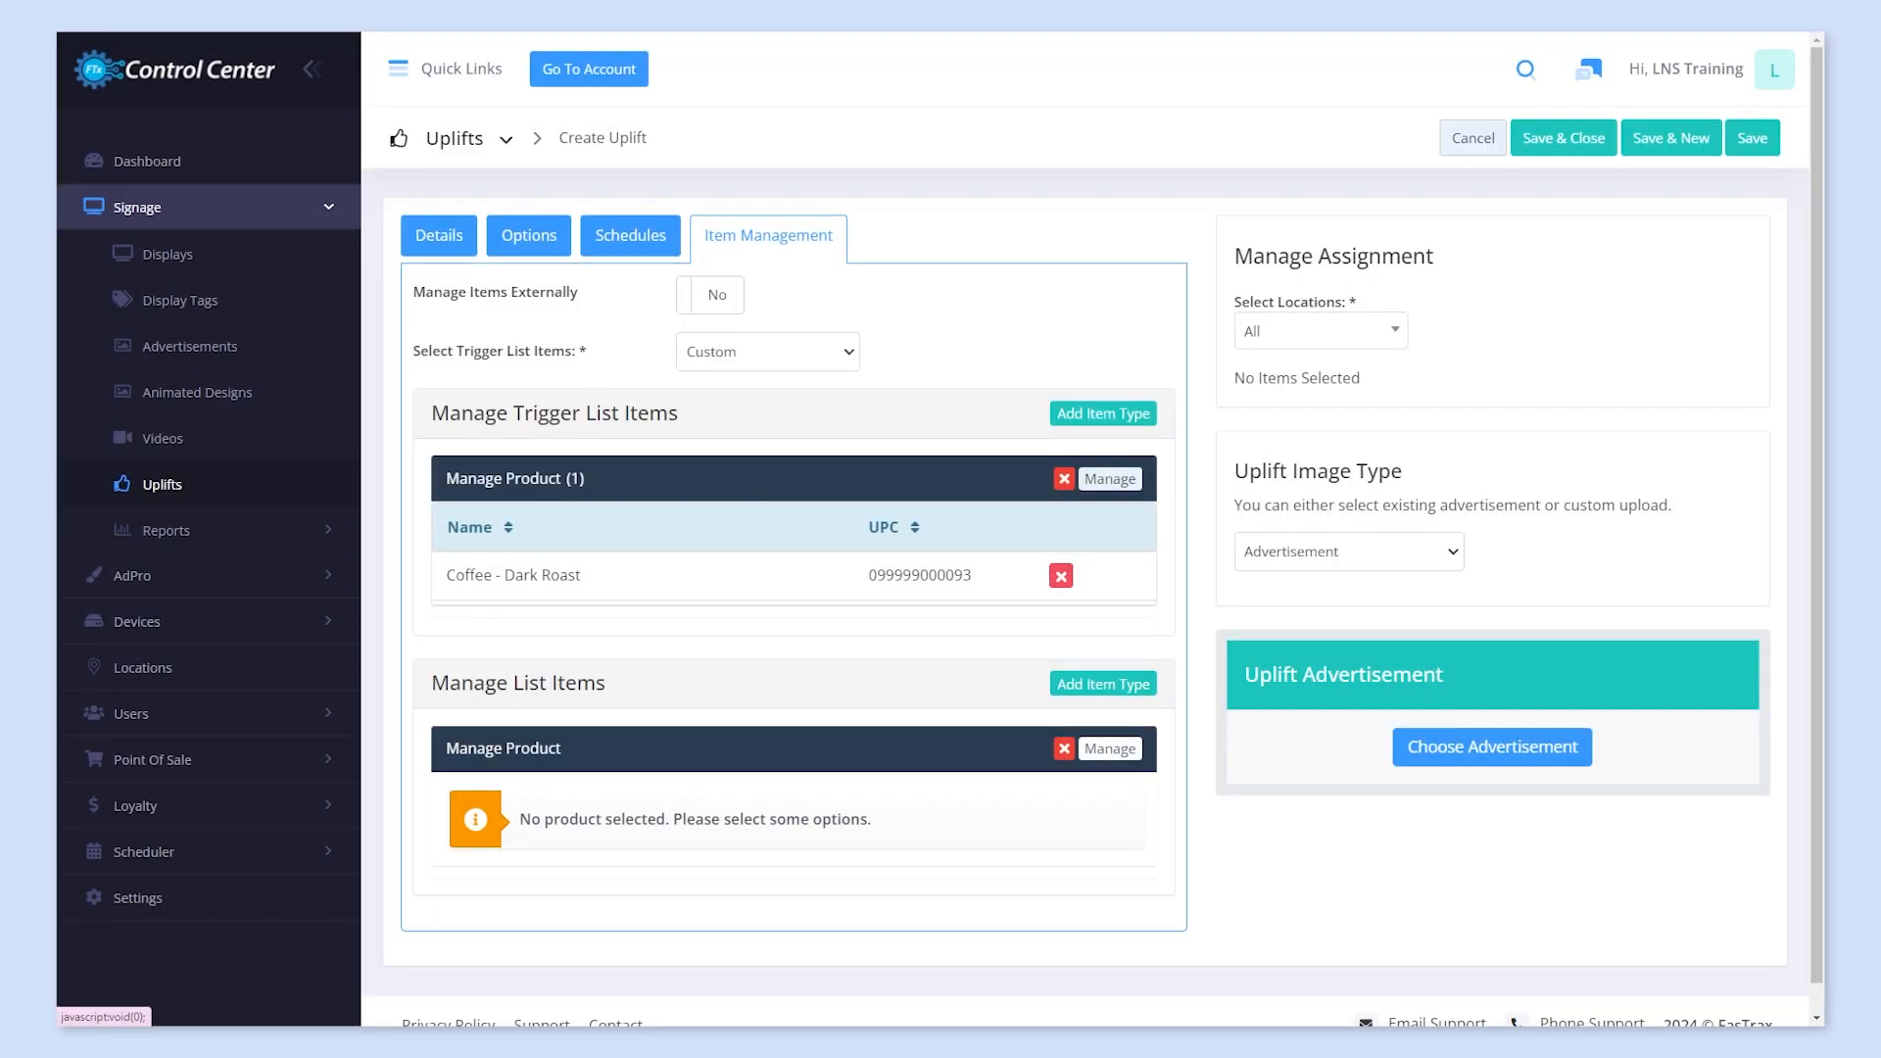
- Search the Manage List Items products for "sugar", select Sugar and apply it as the list product
{"action": "left_click", "coordinate": [1110, 748]}
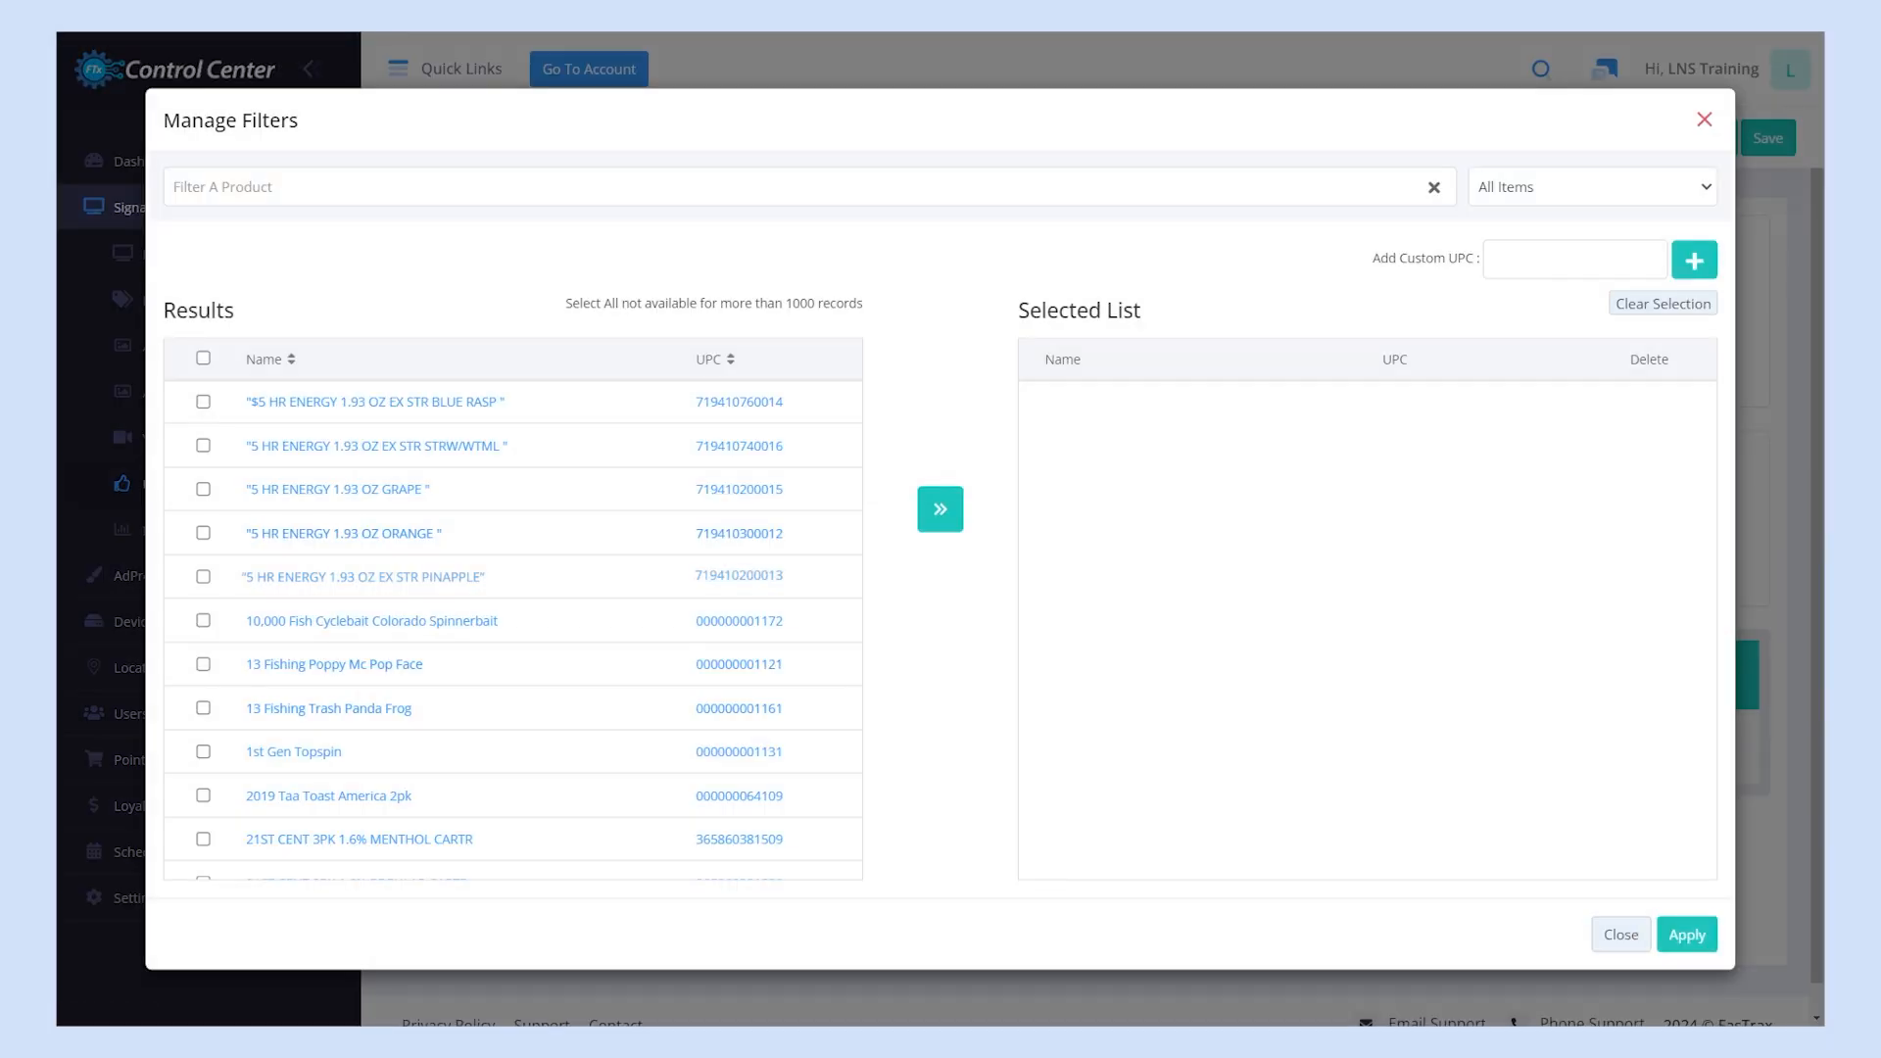
{"action": "left_click", "coordinate": [223, 187]}
{"action": "type", "text": "sugar"}
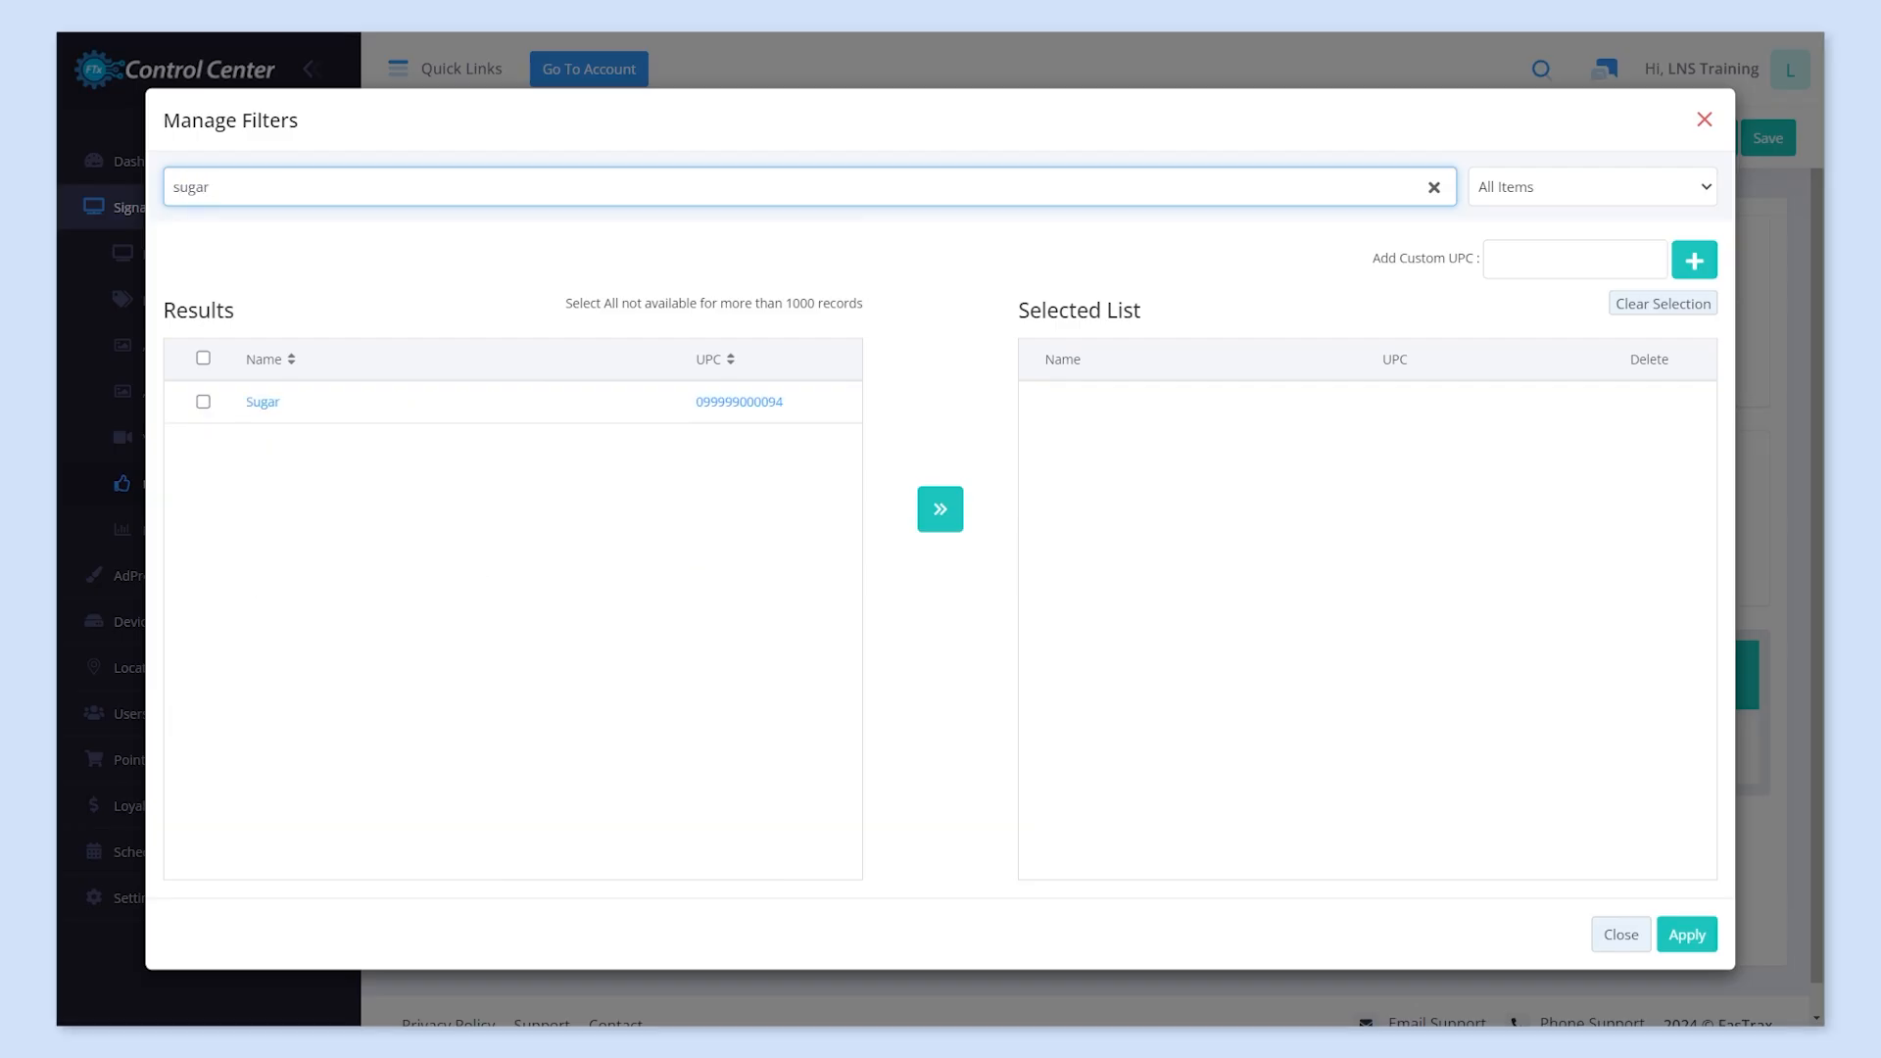
{"action": "left_click", "coordinate": [262, 401]}
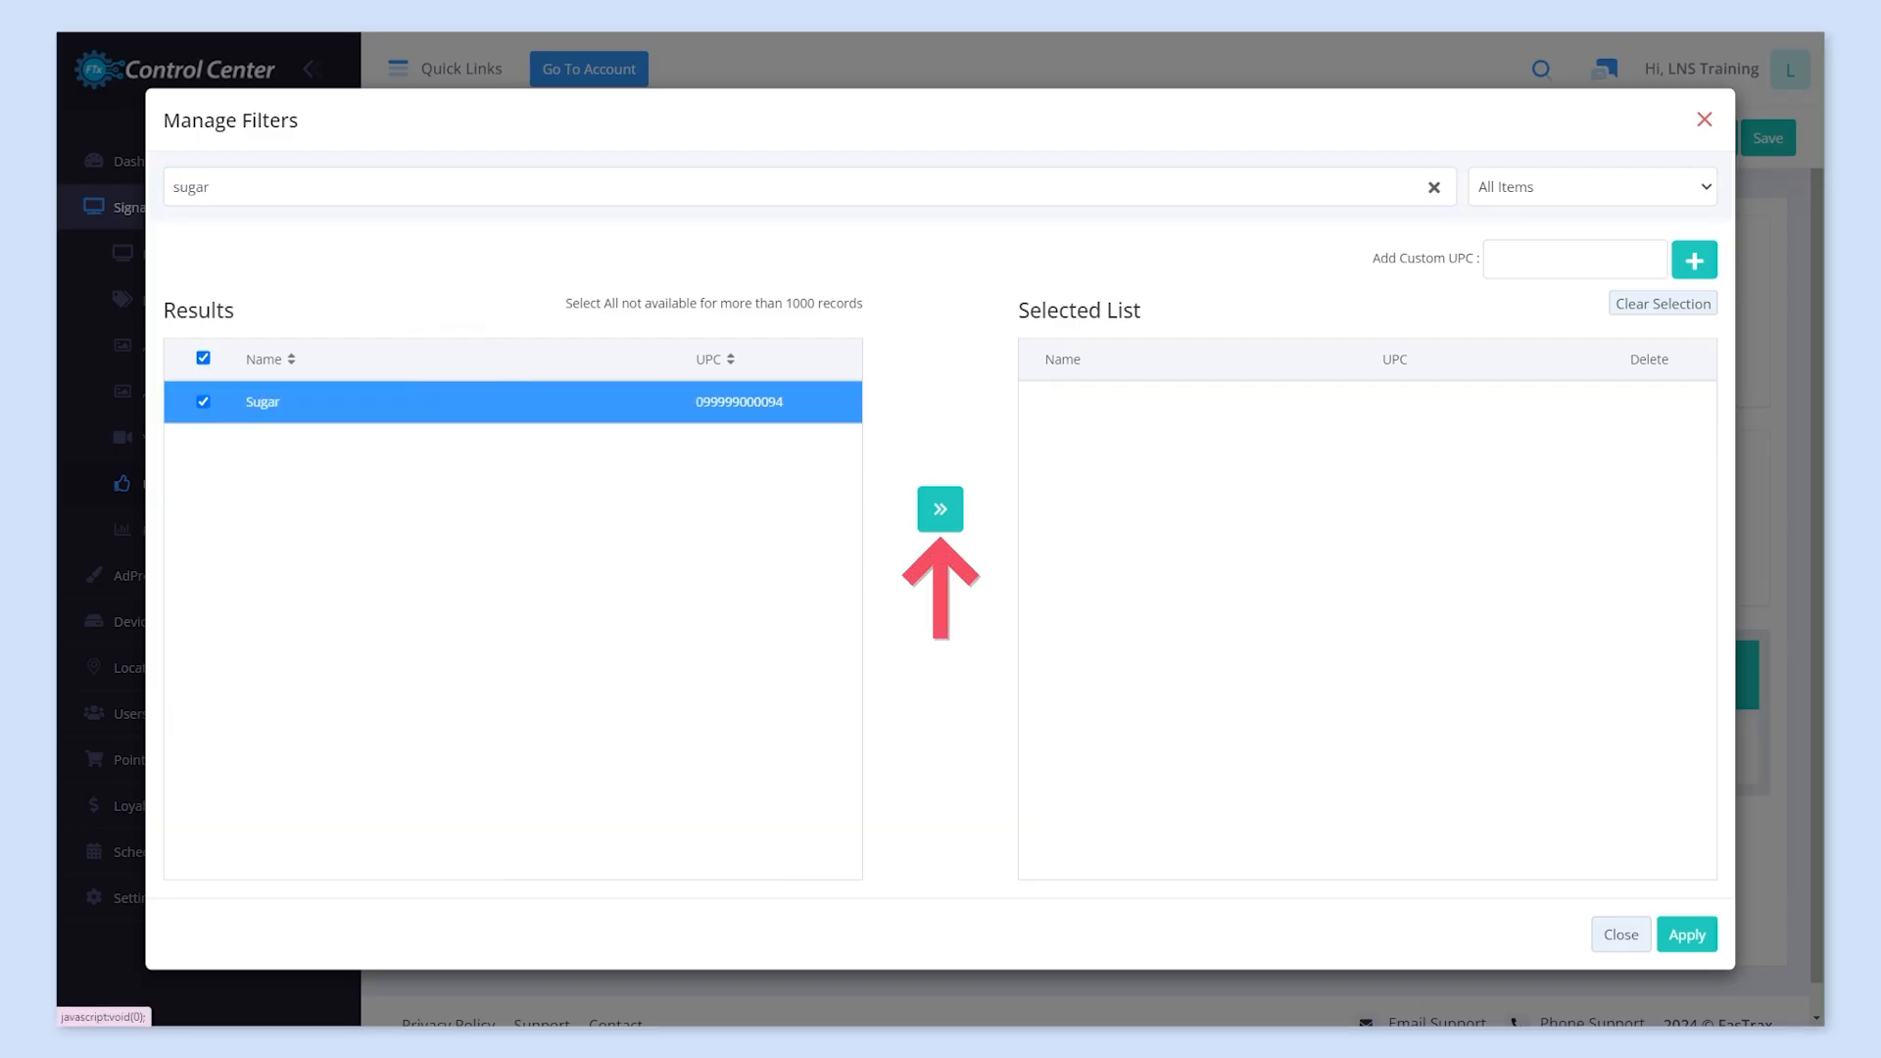
{"action": "left_click", "coordinate": [939, 508]}
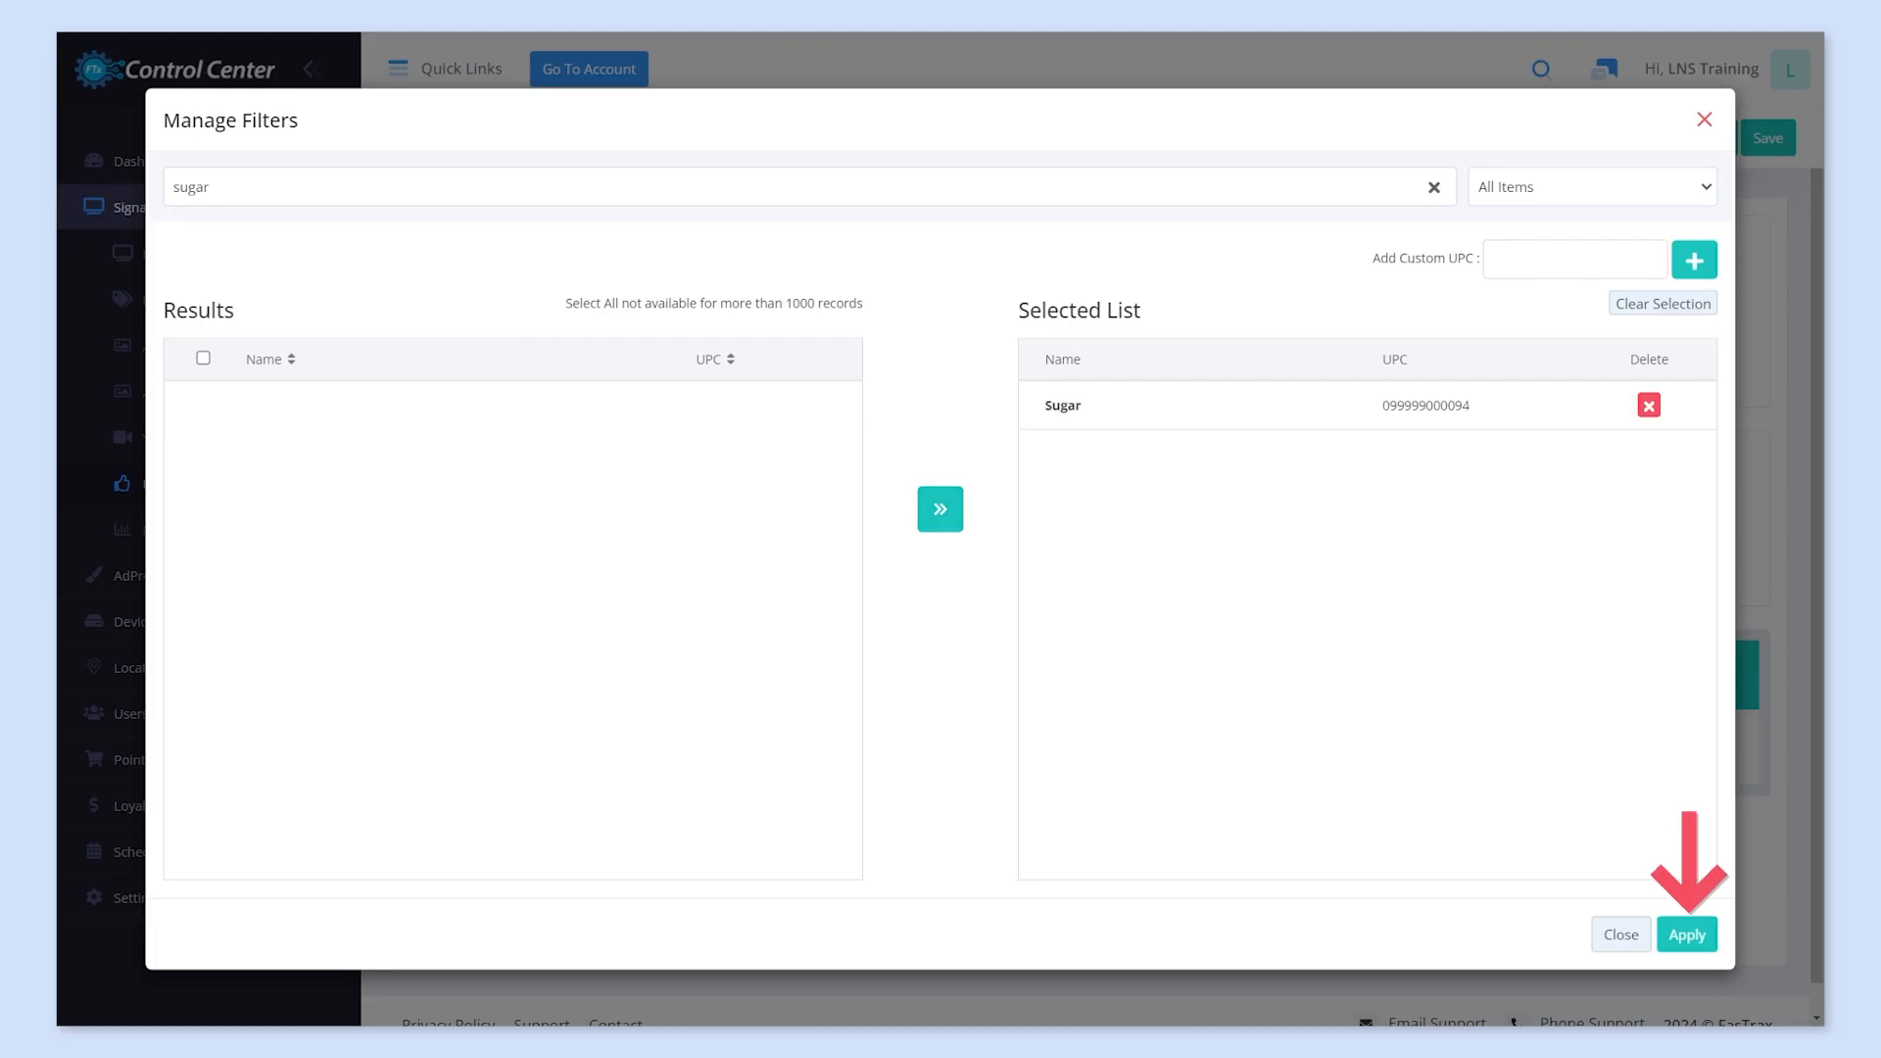
{"action": "left_click", "coordinate": [1687, 934]}
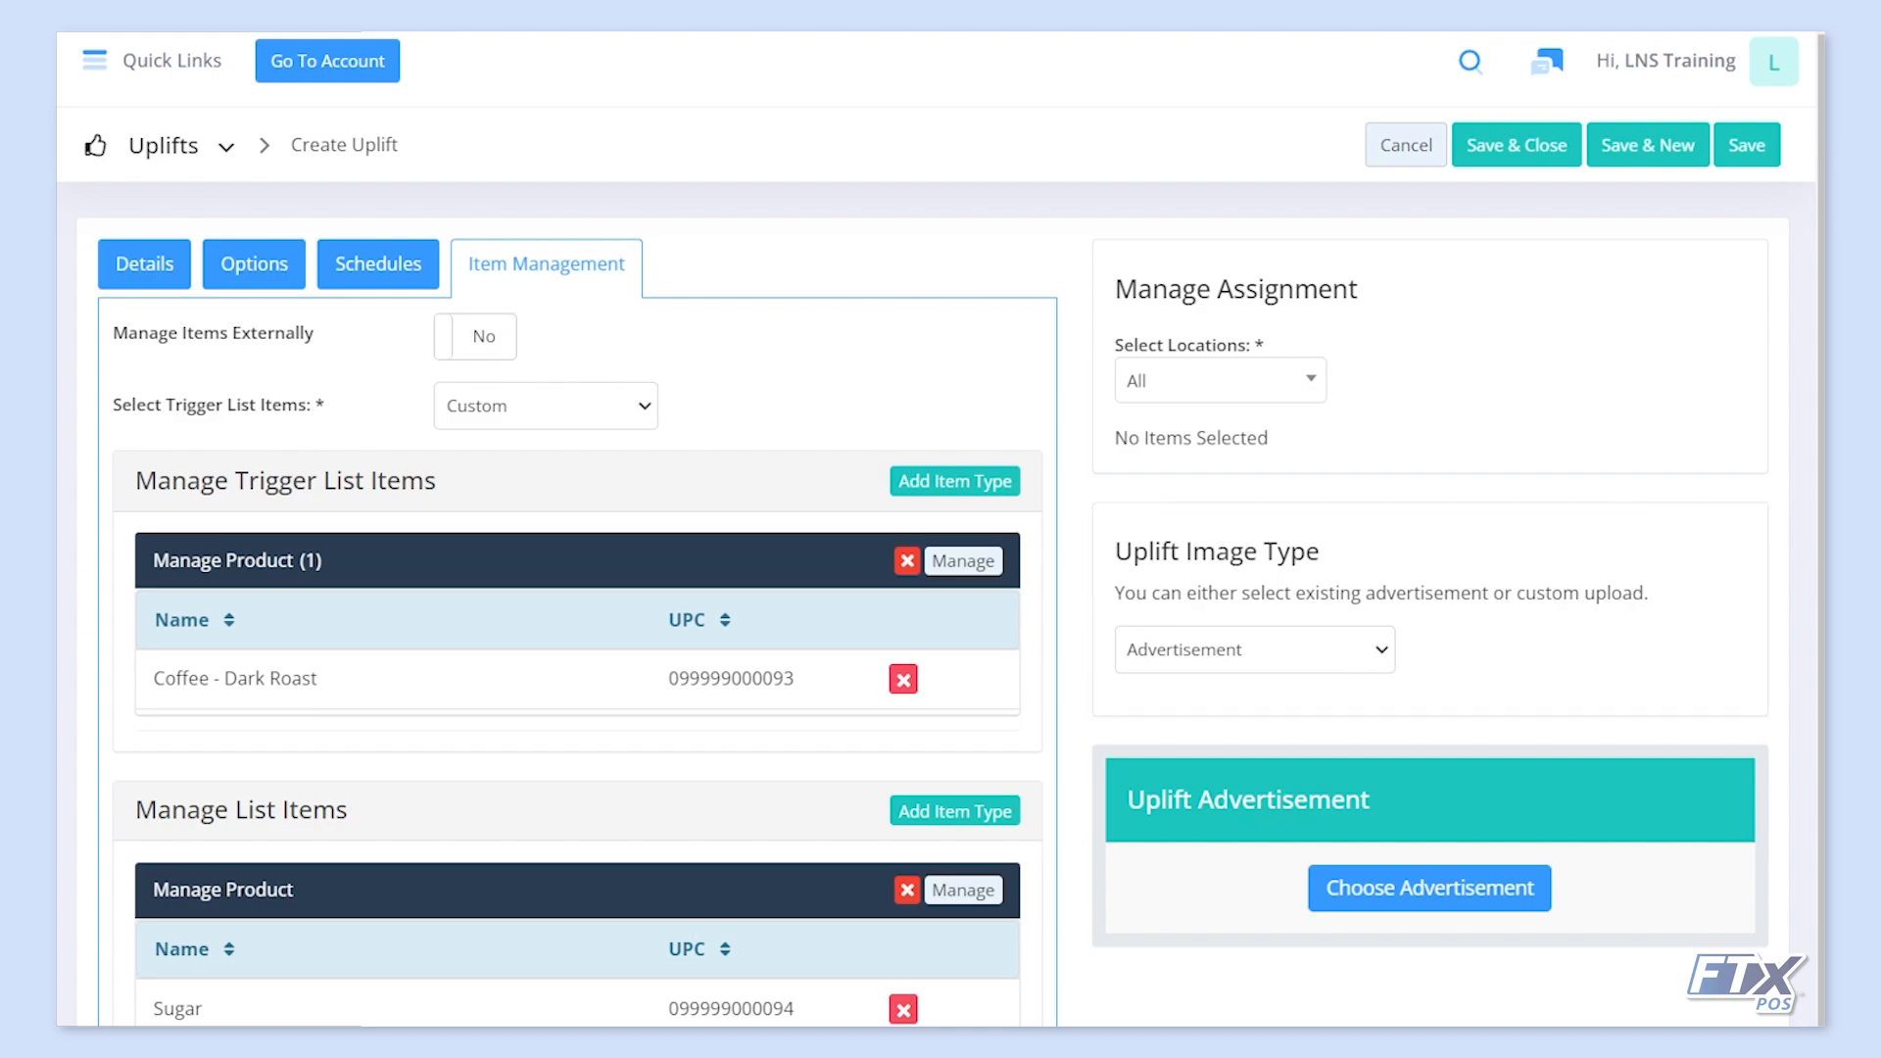
- With Advertisement as the uplift image type, choose the coffee cup advertisement reading "Get $1 off a bag of sugar"
{"action": "left_click", "coordinate": [1255, 650]}
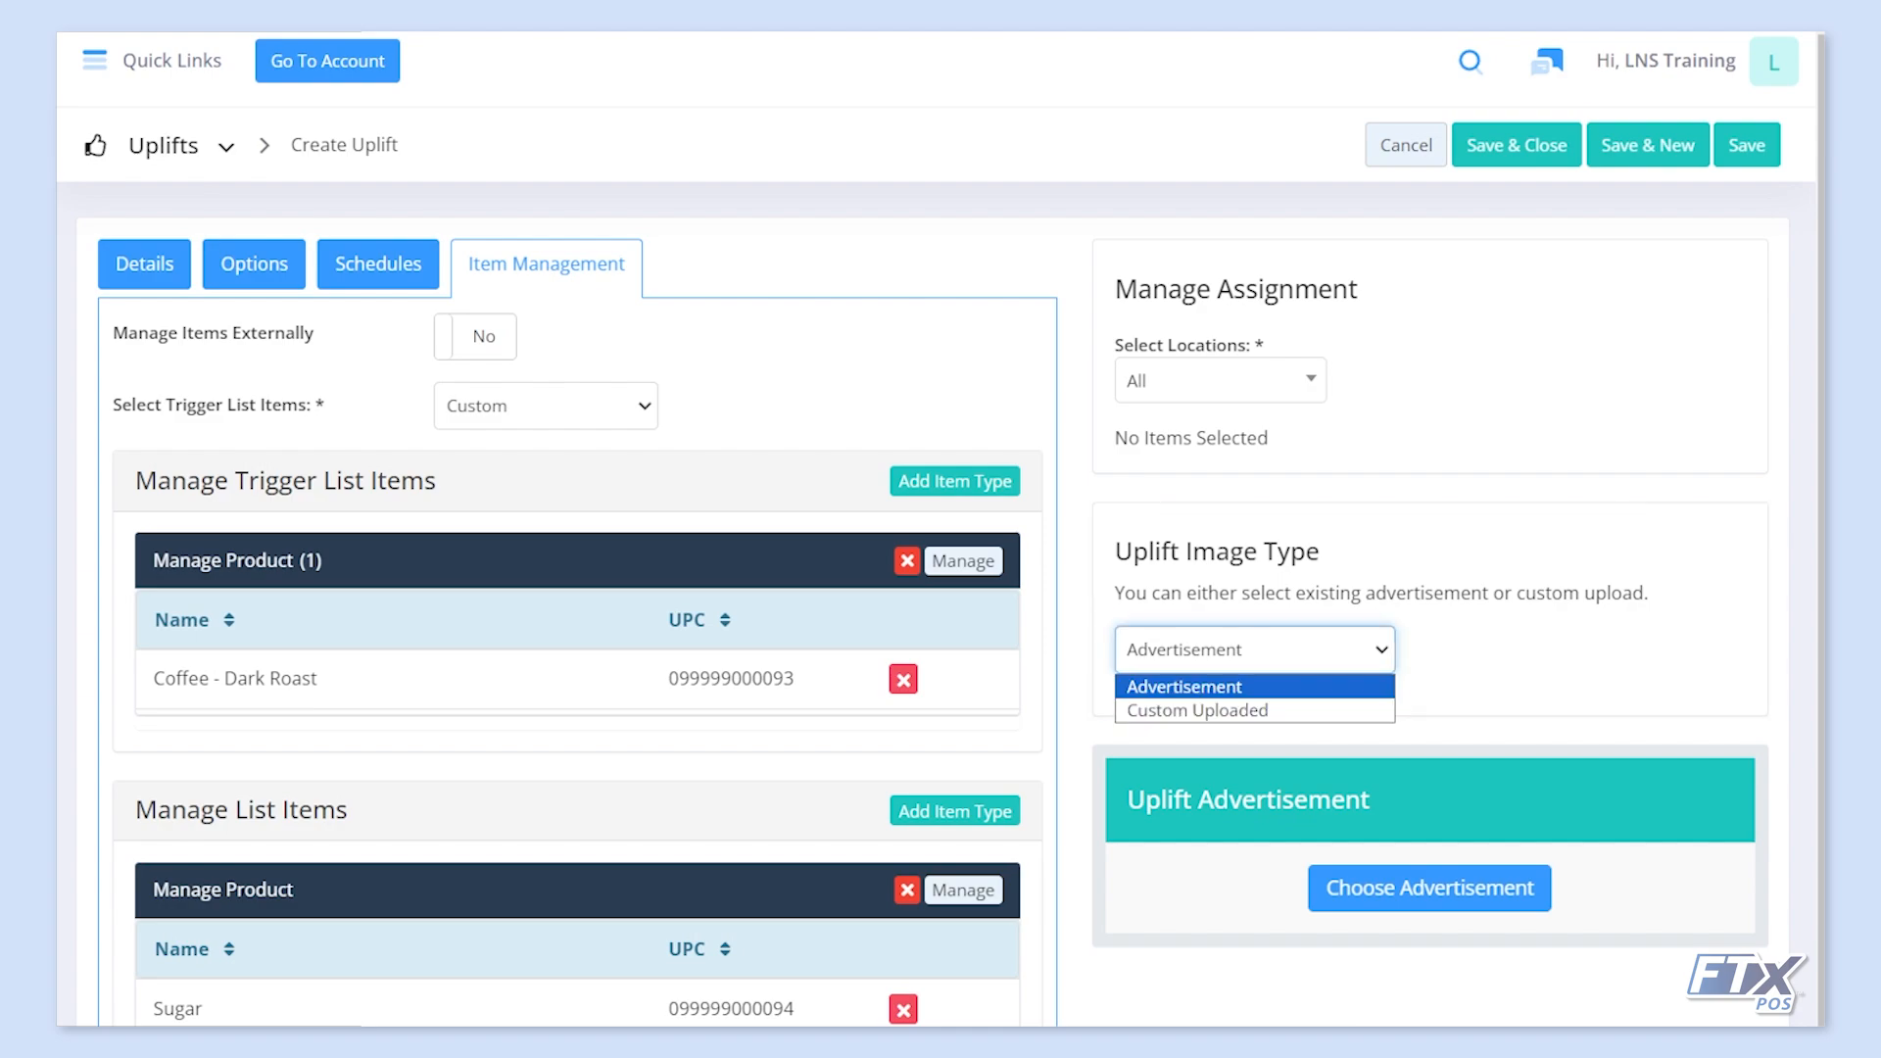
{"action": "key", "text": "Escape"}
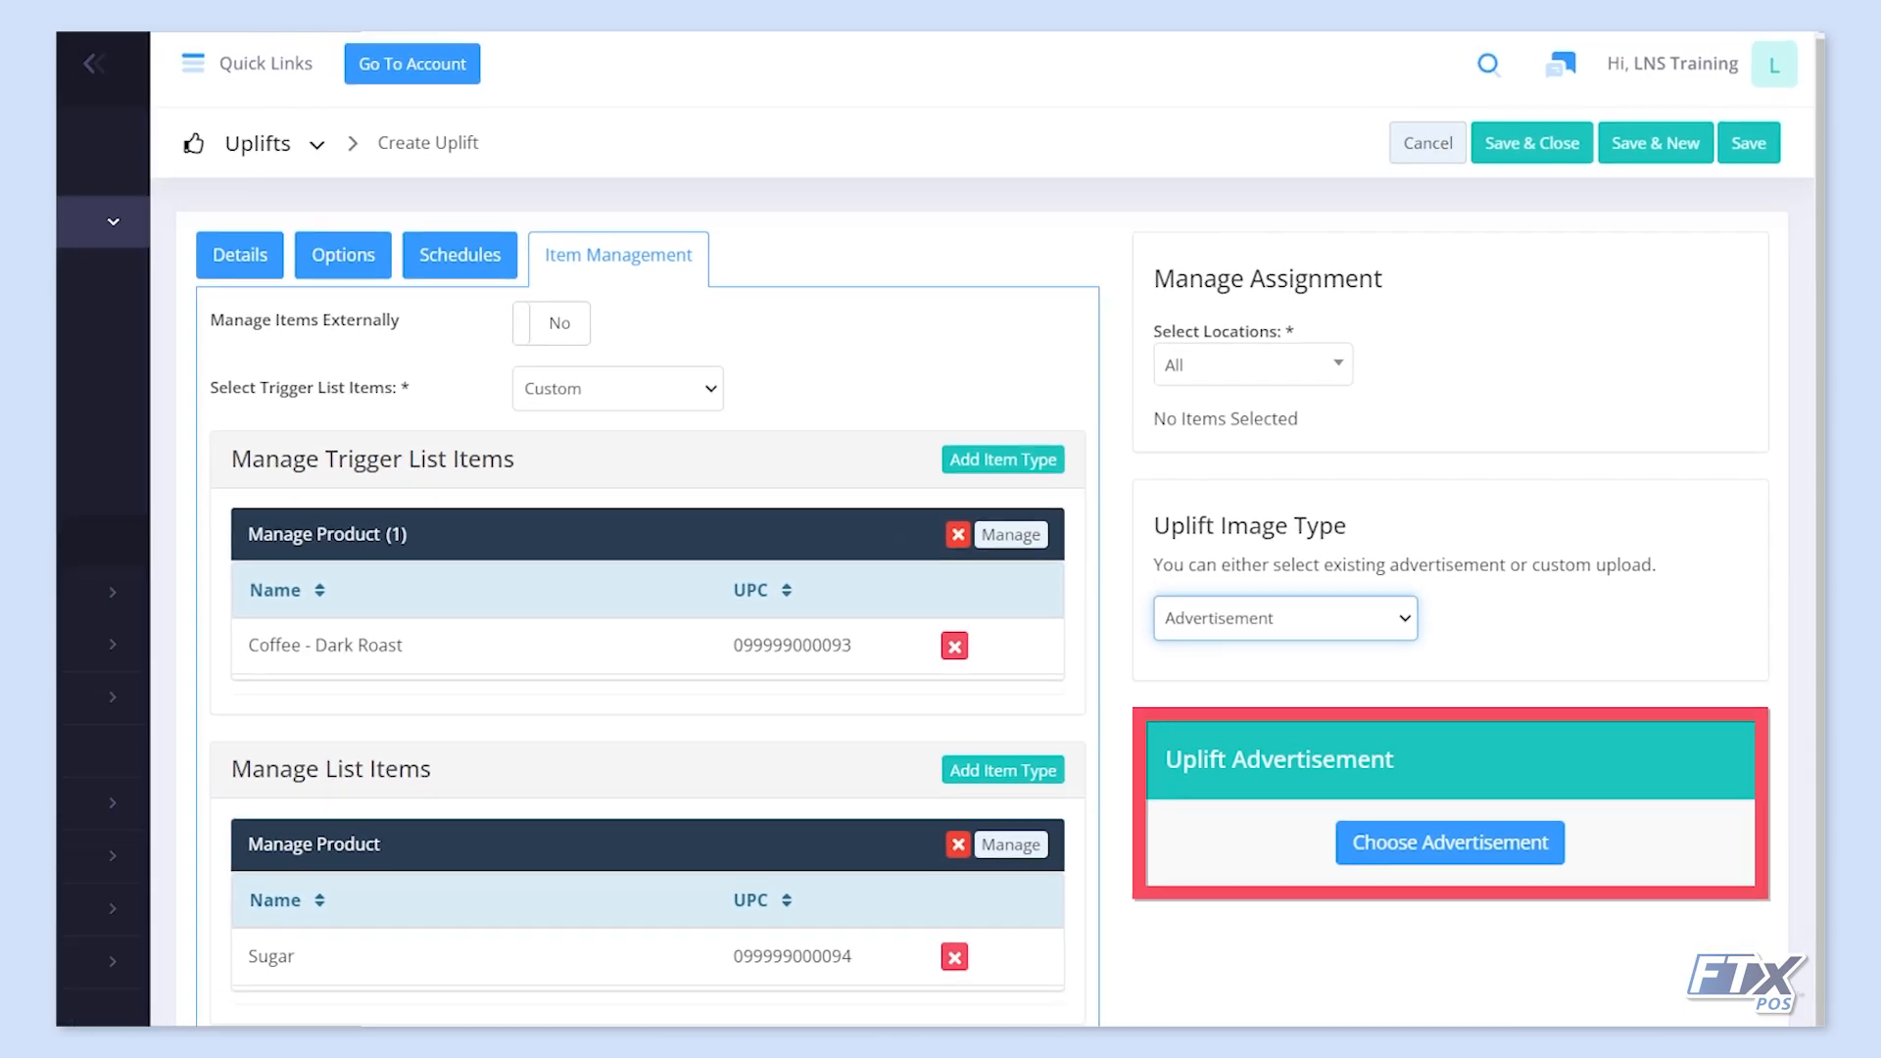
{"action": "left_click", "coordinate": [1448, 846]}
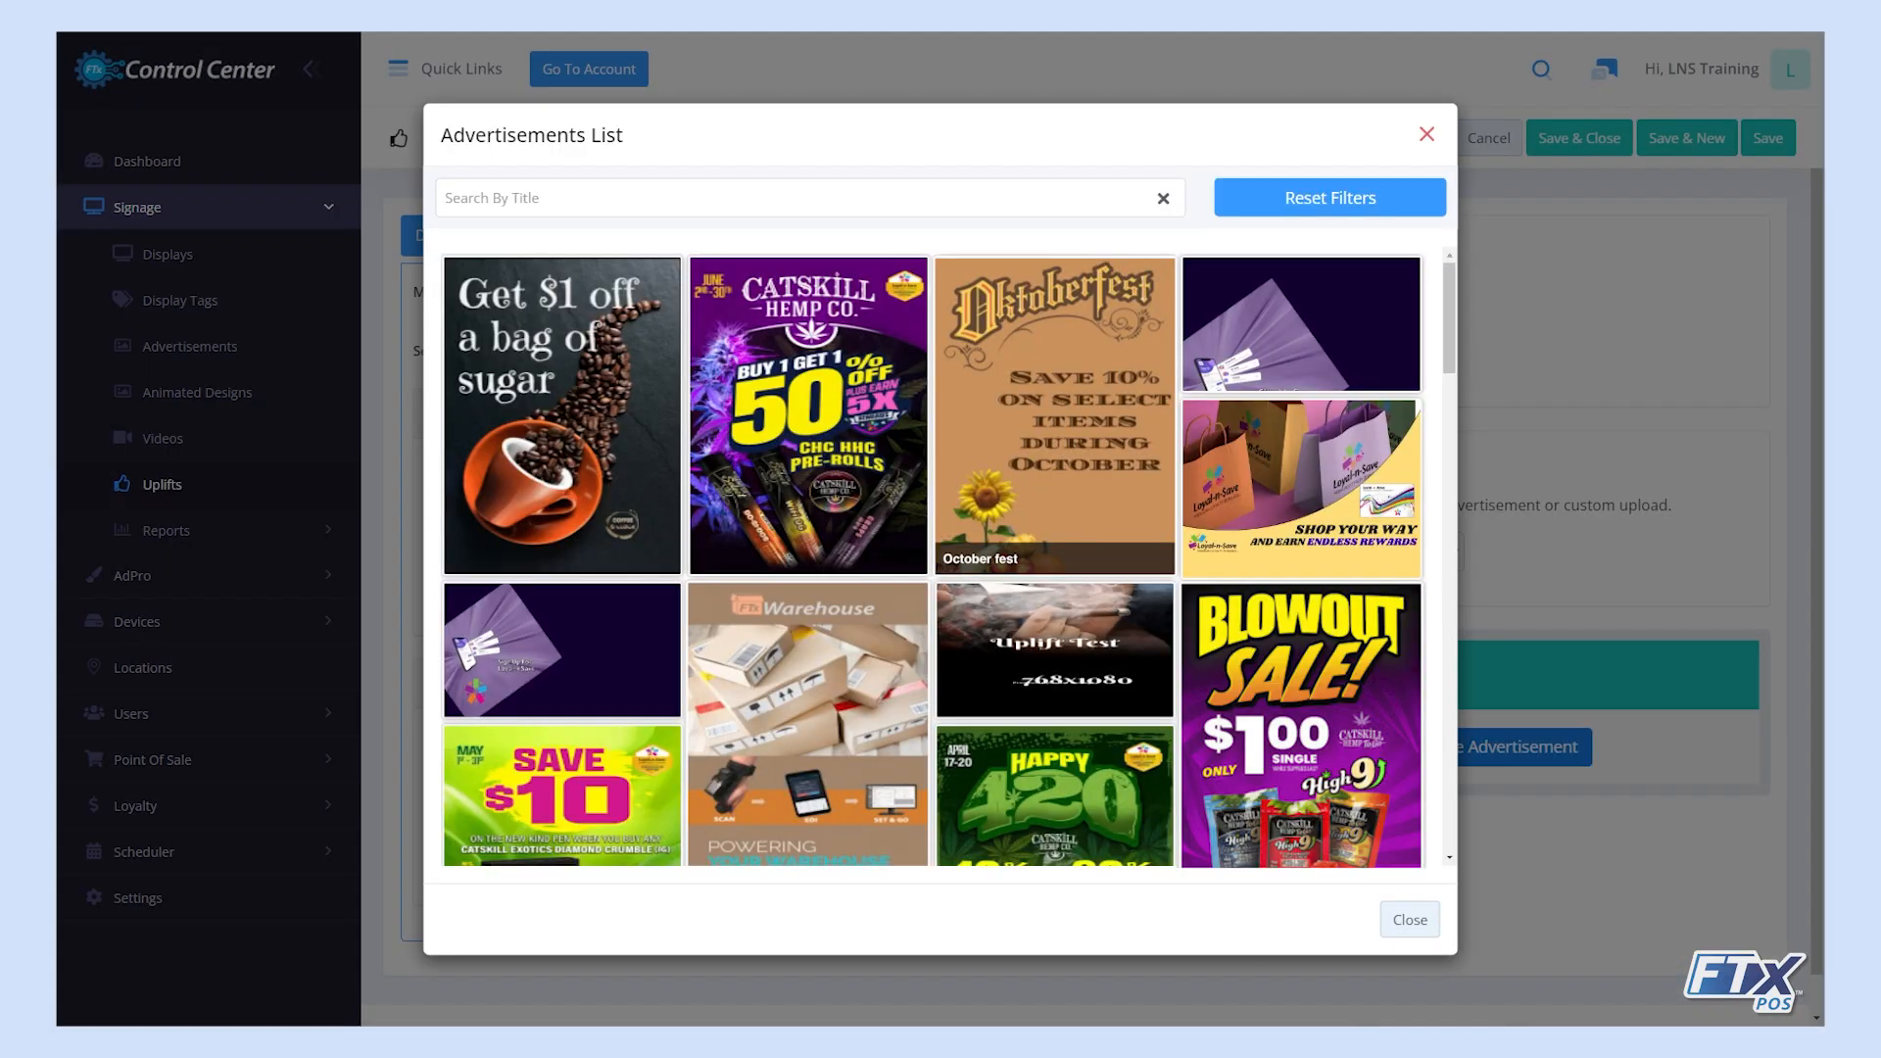
{"action": "left_click", "coordinate": [562, 415]}
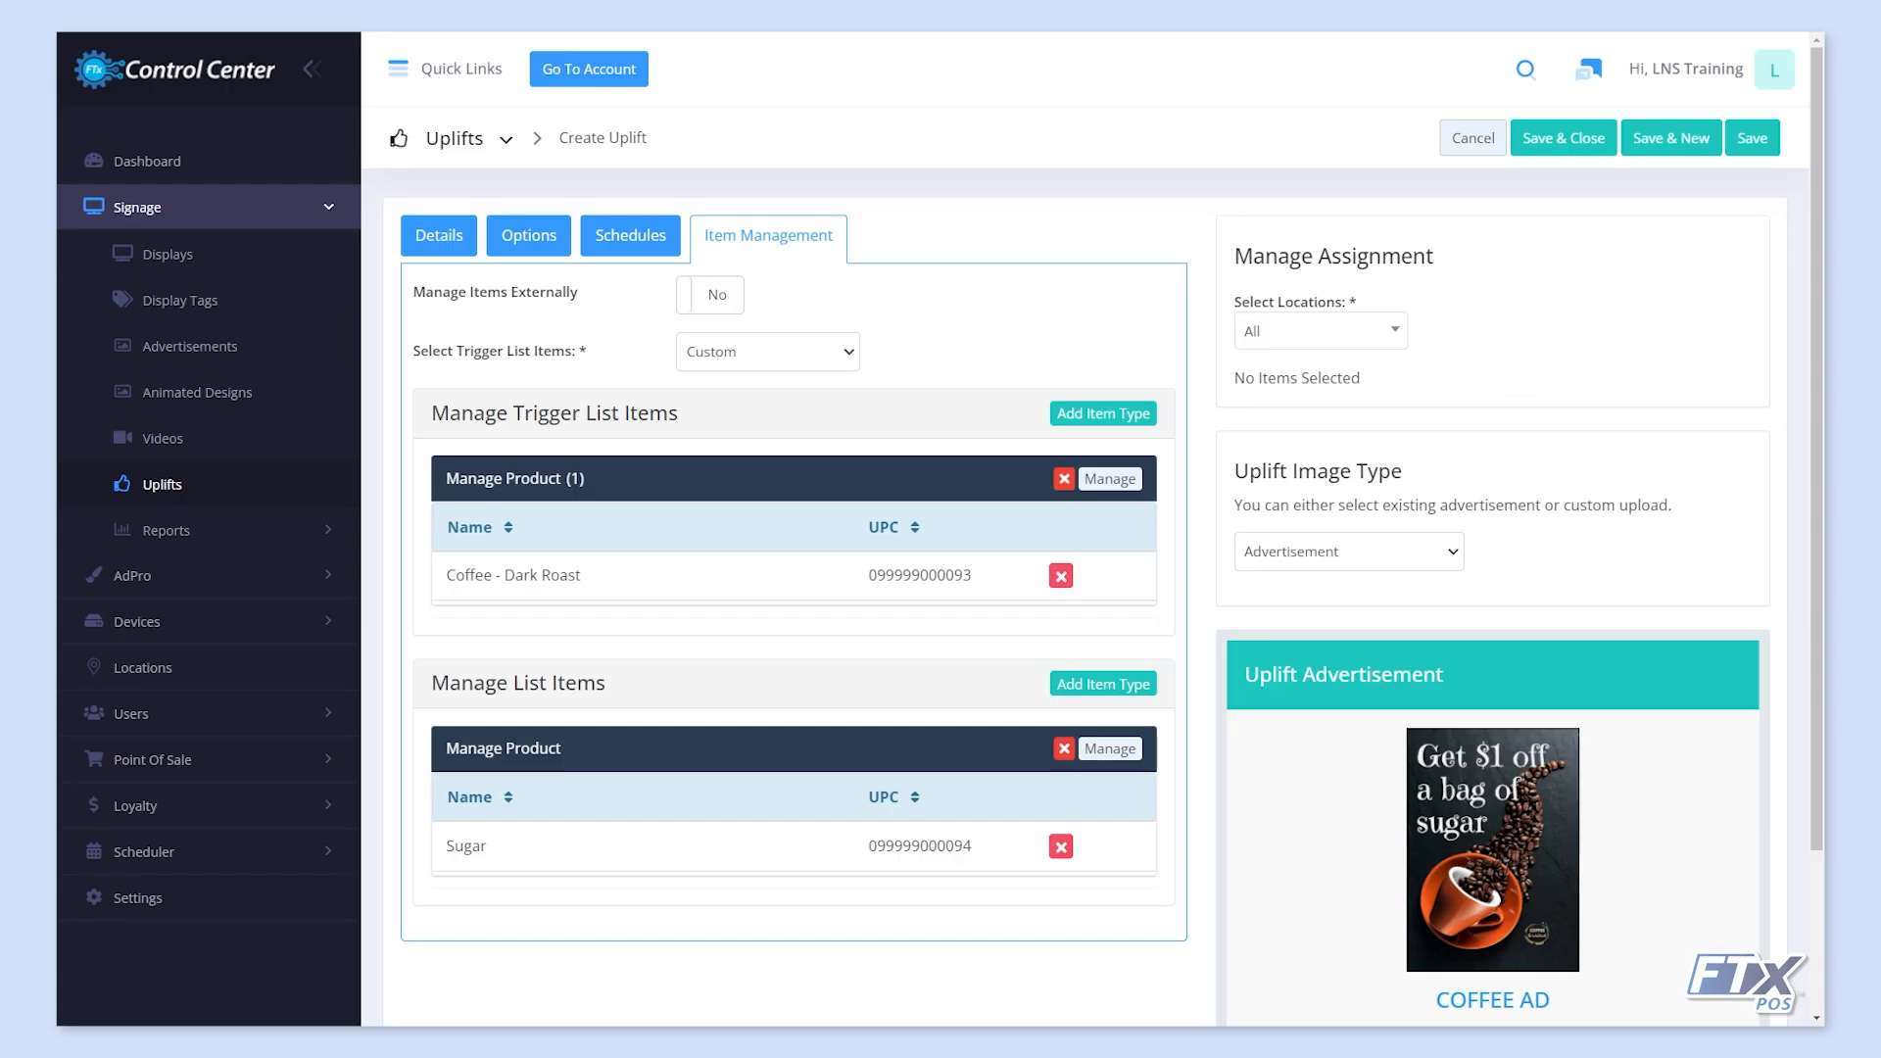
- Assign the uplift to All locations, save it and return to the Uplifts list
{"action": "left_click", "coordinate": [1320, 332]}
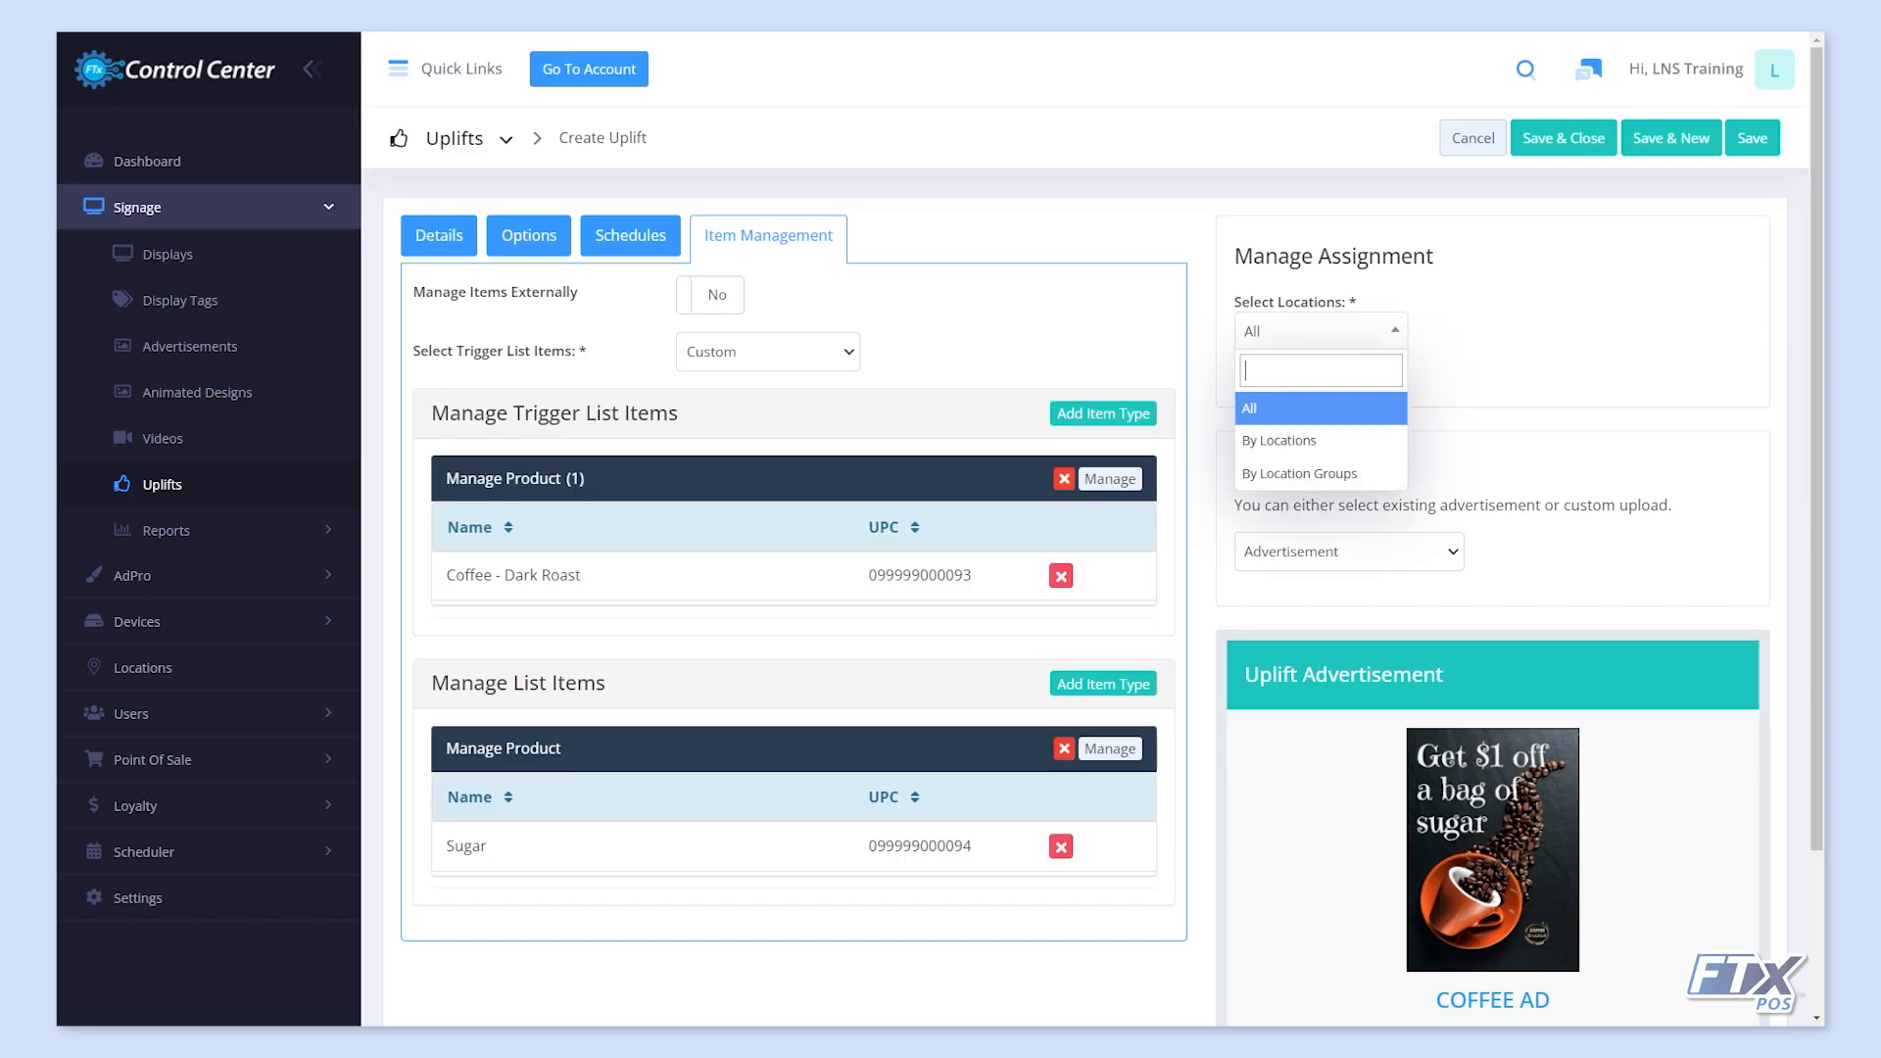
{"action": "left_click", "coordinate": [1321, 409]}
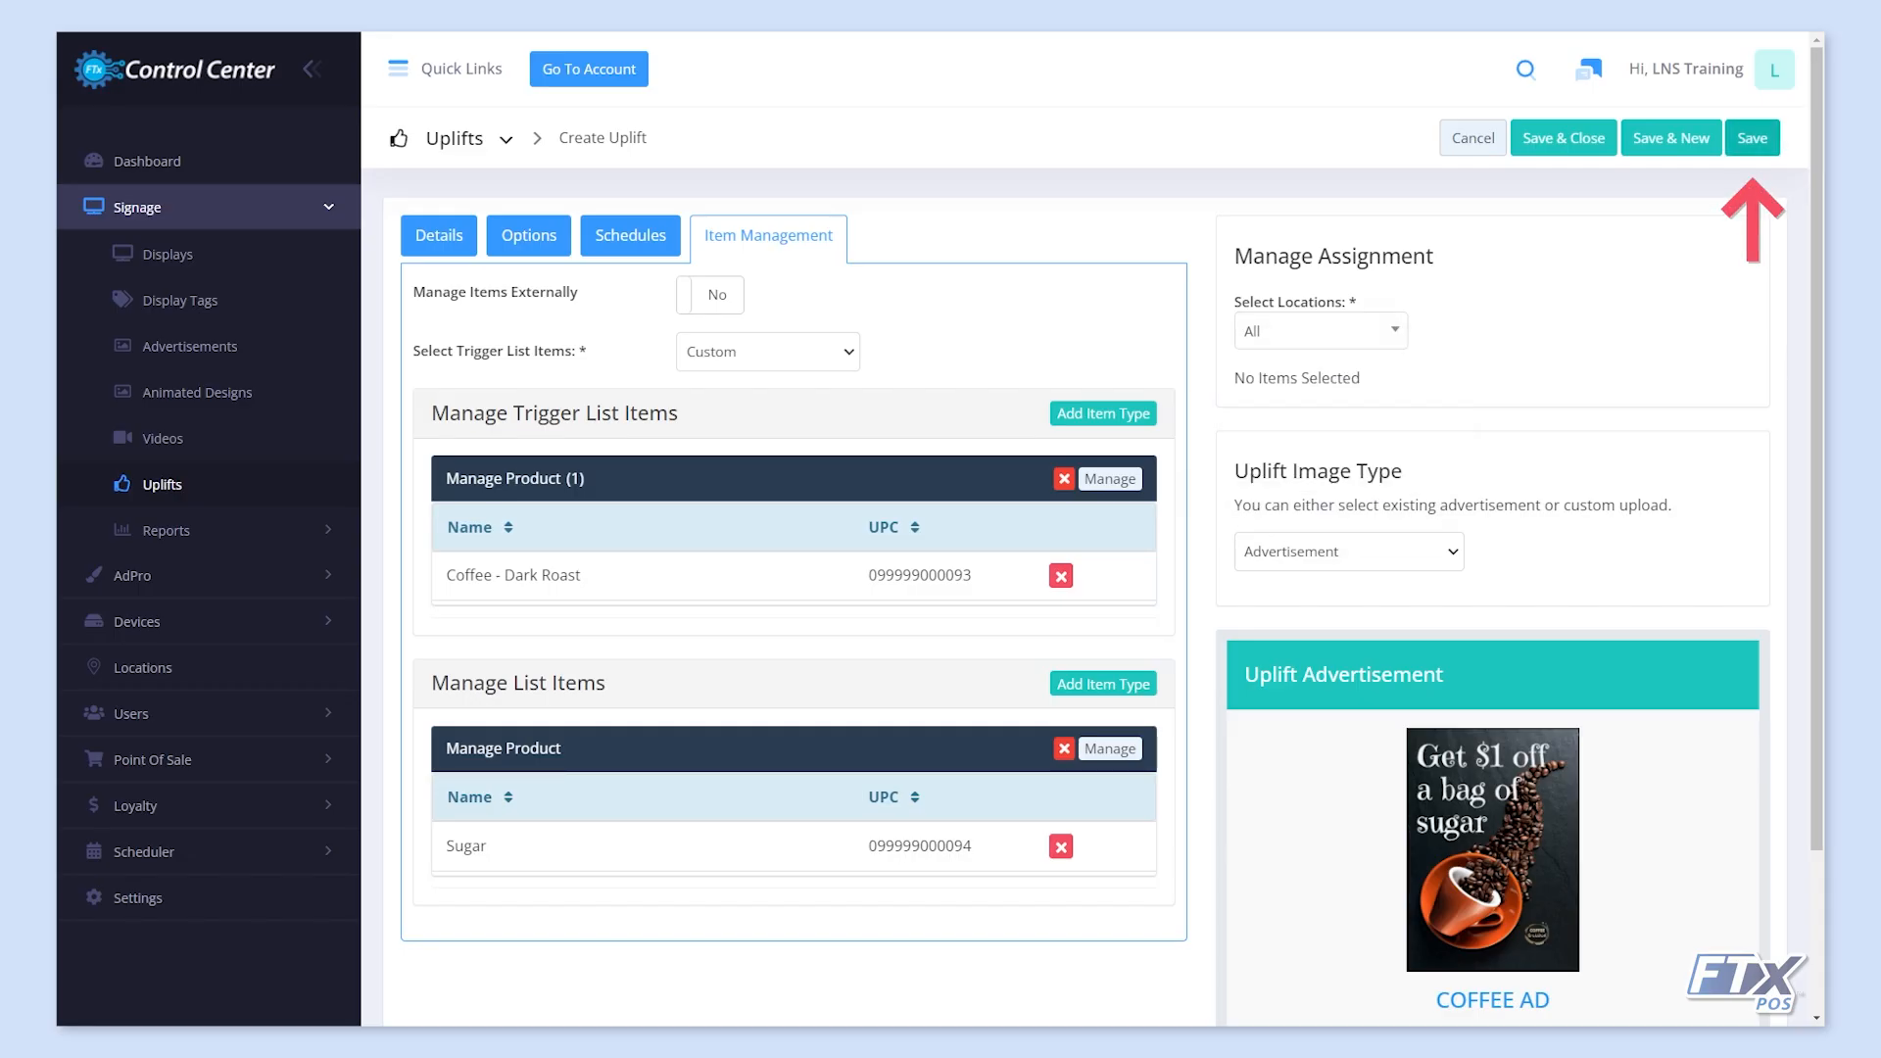
{"action": "left_click", "coordinate": [1751, 138]}
{"action": "left_click", "coordinate": [162, 485]}
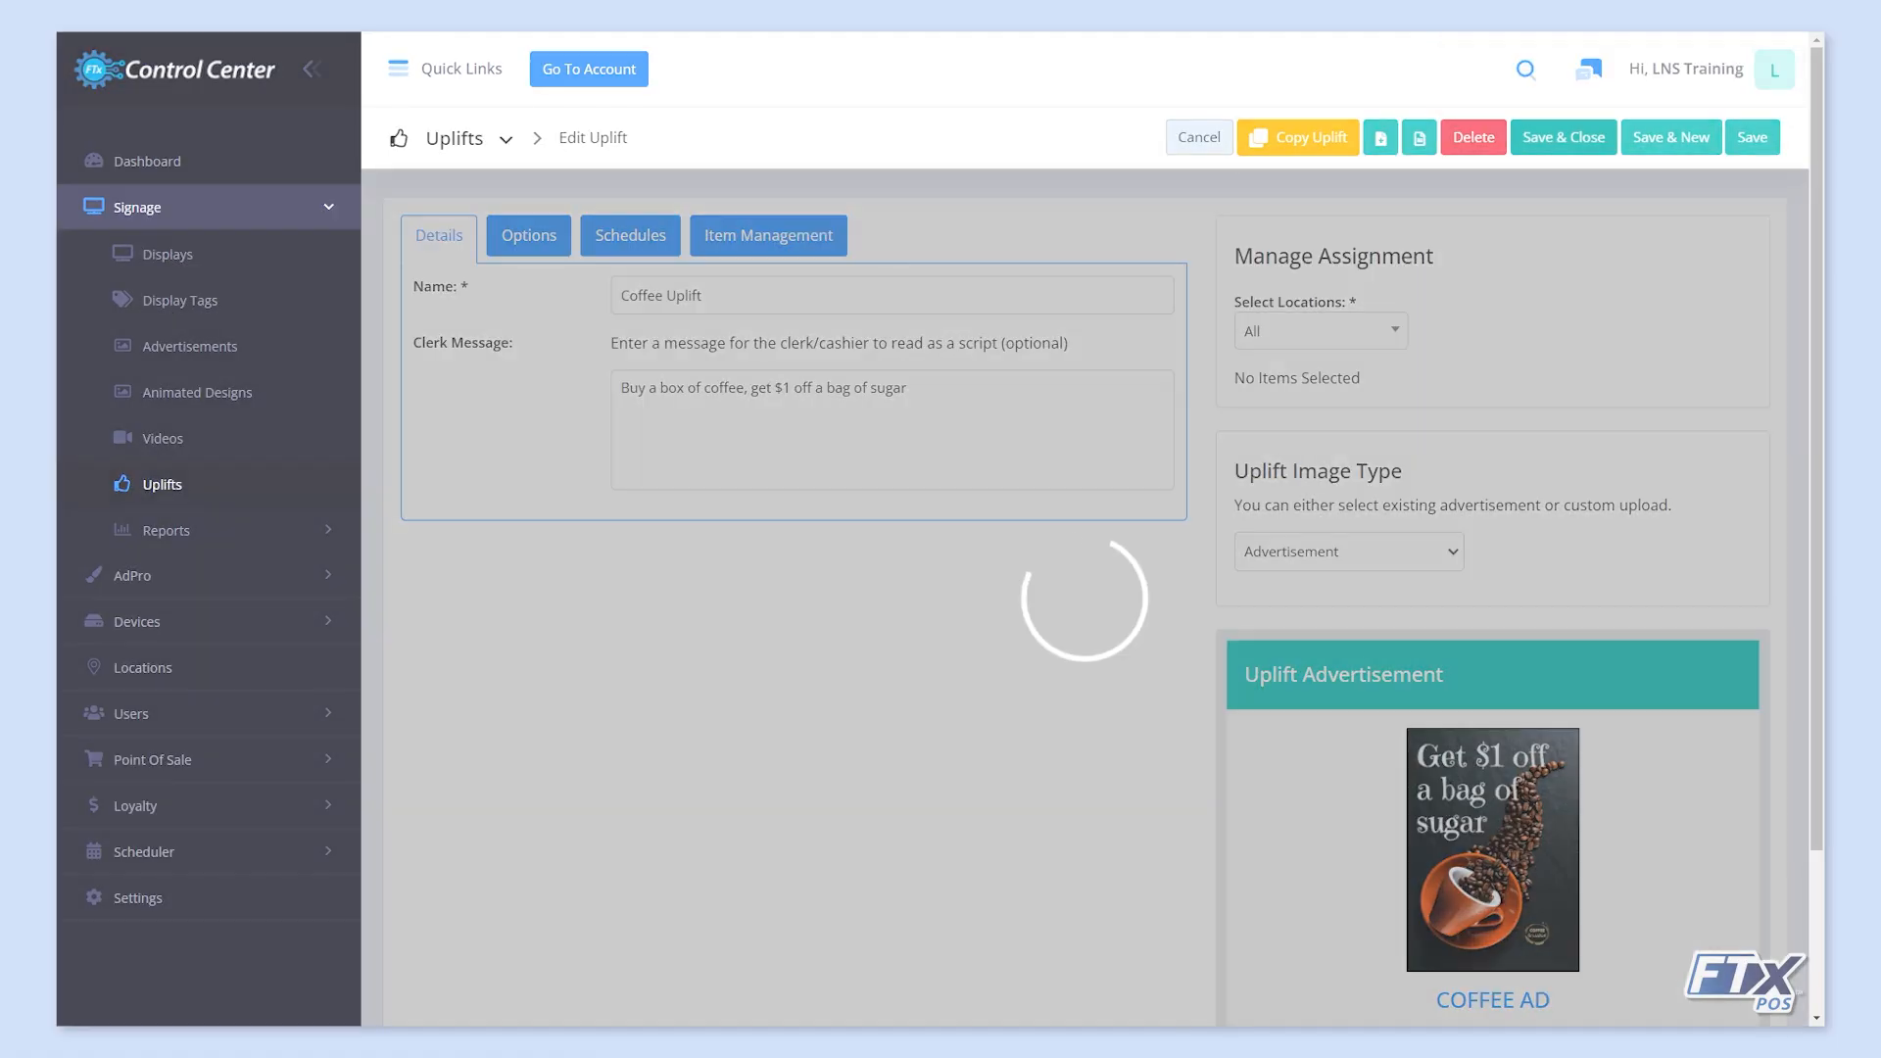